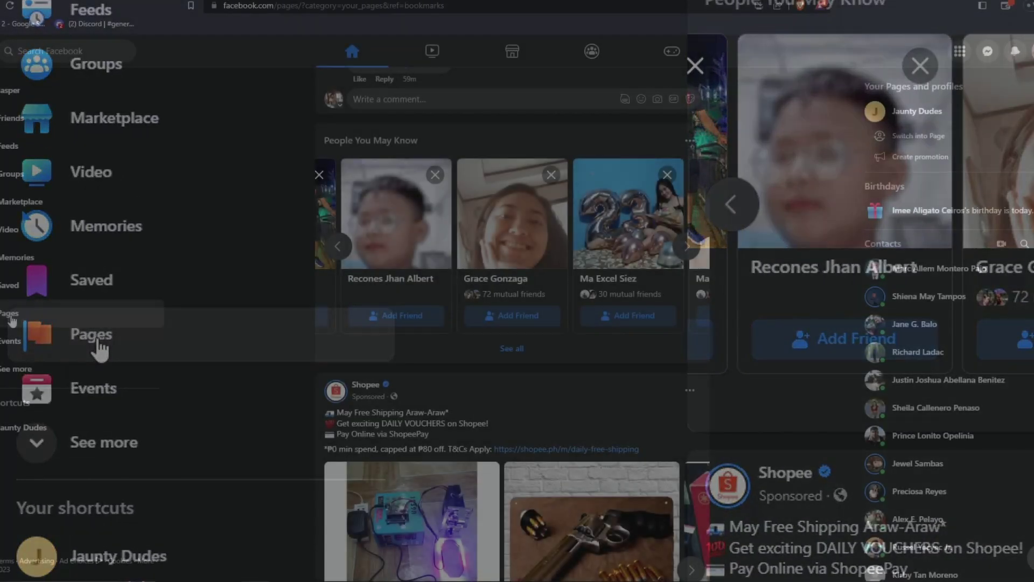
# Step: Switch into the Jaunty Dudes Page from the managed-pages list and dismiss its Welcome dialog
pyautogui.click(100, 348)
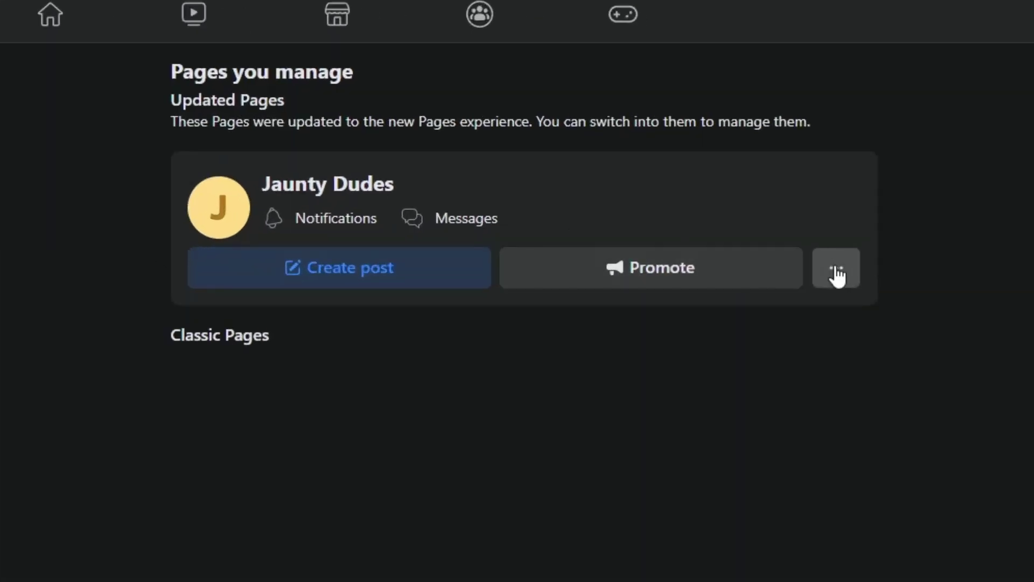
pyautogui.click(835, 272)
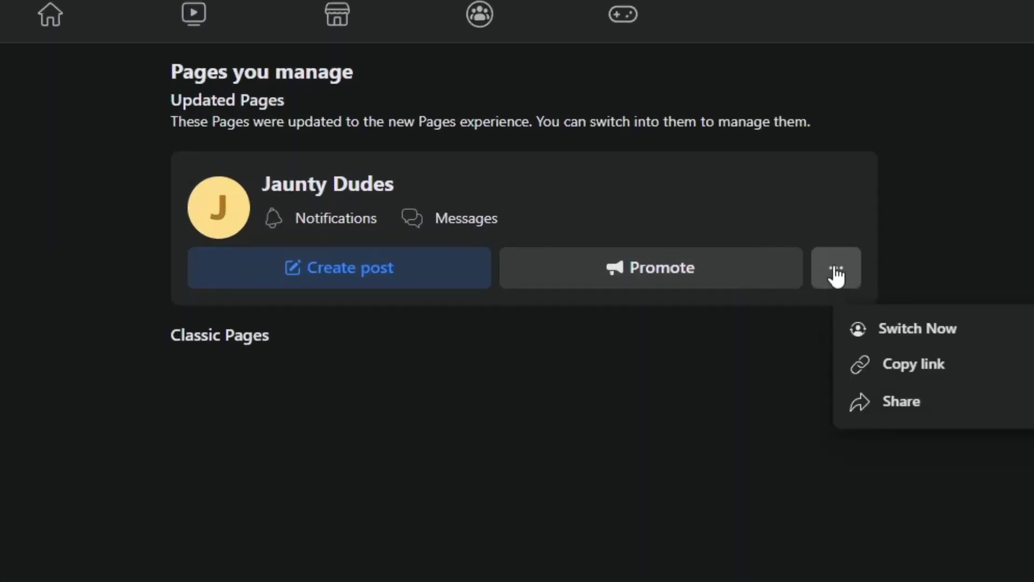
pyautogui.click(930, 337)
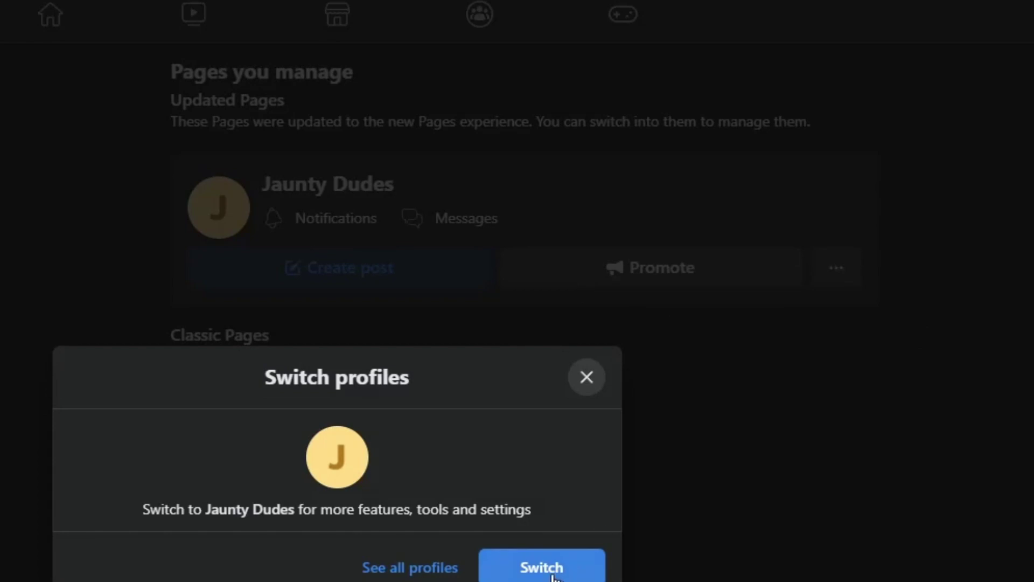
pyautogui.click(559, 574)
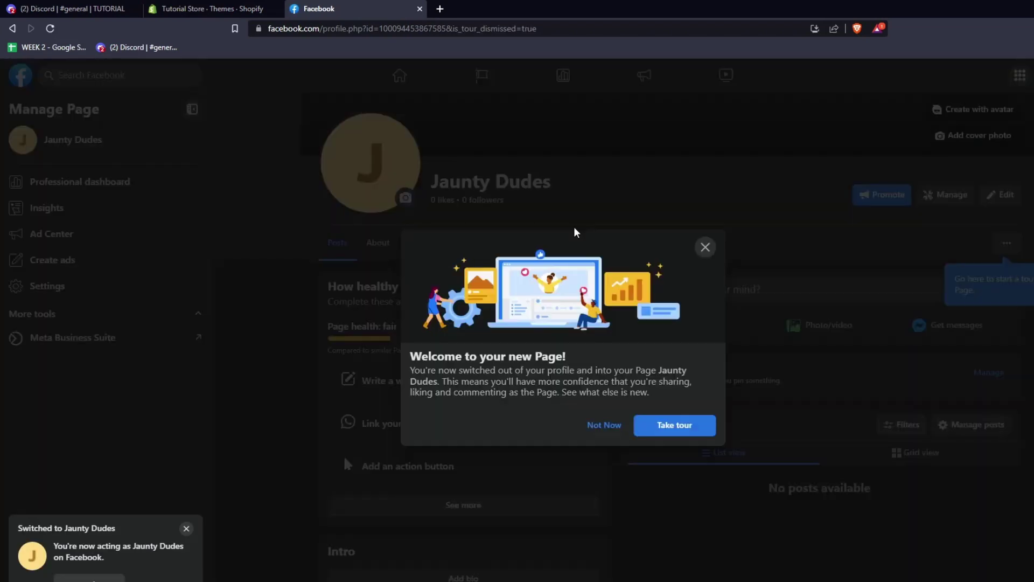
pyautogui.click(705, 247)
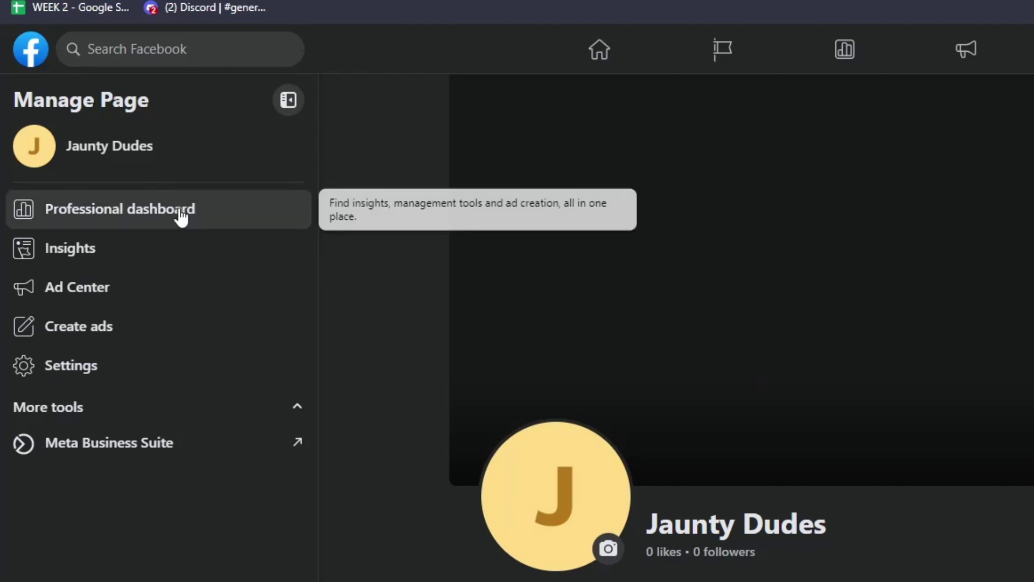
# Step: Open Meta Business Suite for Jaunty Dudes from the Manage Page sidebar's More tools
pyautogui.click(289, 101)
pyautogui.click(27, 99)
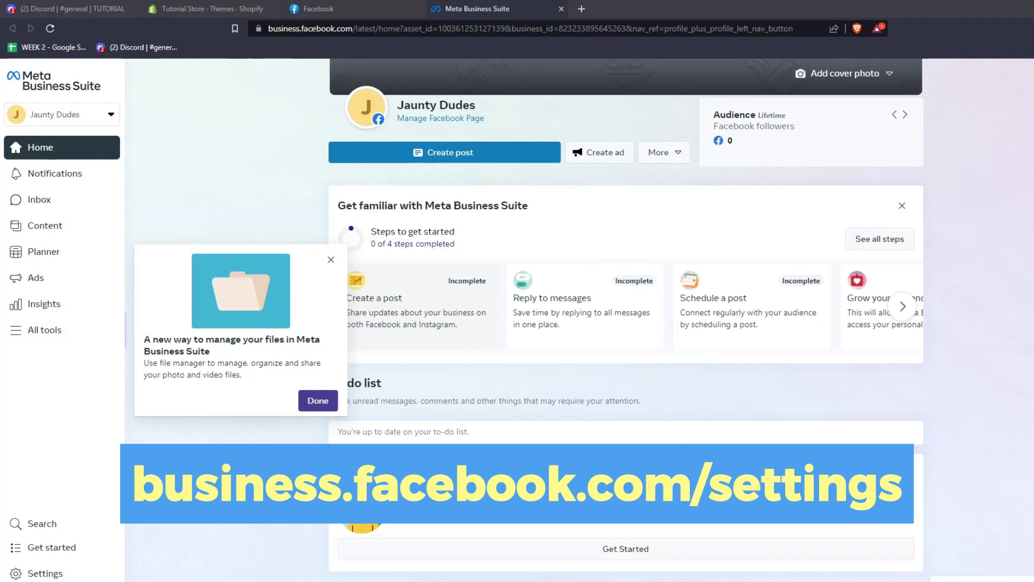
# Step: Load business.facebook.com/settings in the browser address bar
pyautogui.hotkey('ctrl', 'l')
pyautogui.write('business.facebook.com/settings')
pyautogui.press('Return')
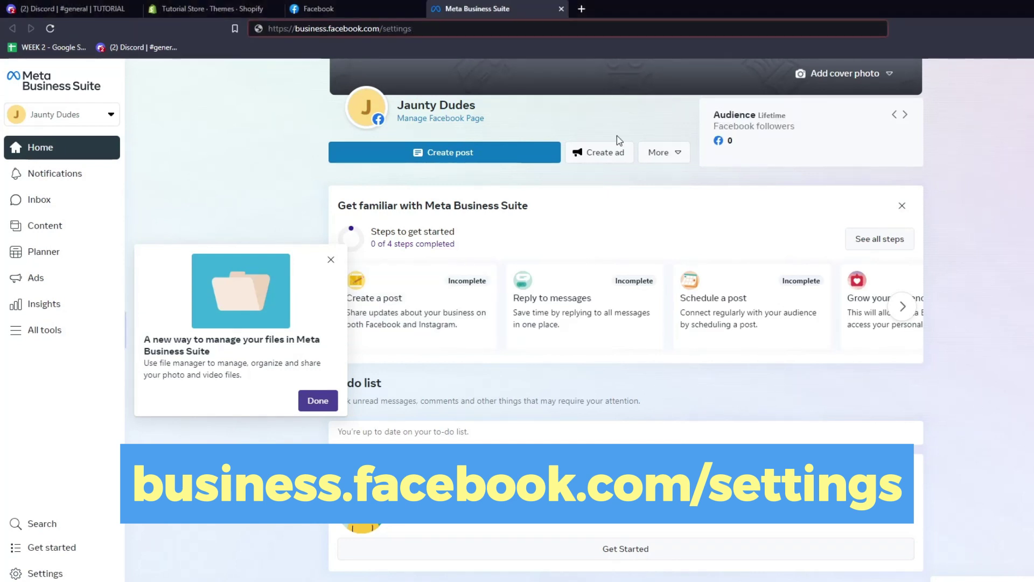
pyautogui.press('Return')
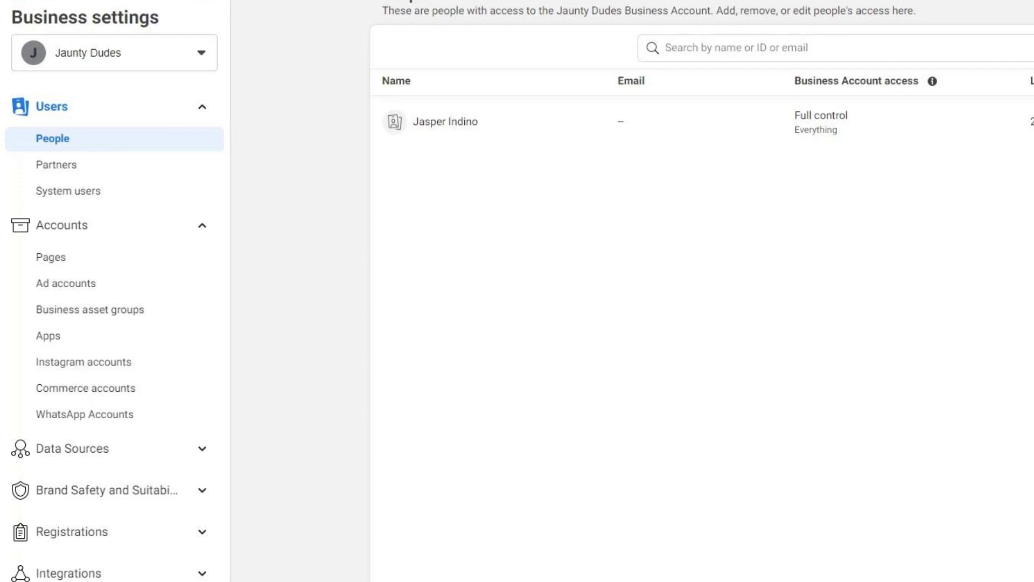
# Step: Review the Partners, System users and People lists for account access
pyautogui.click(104, 171)
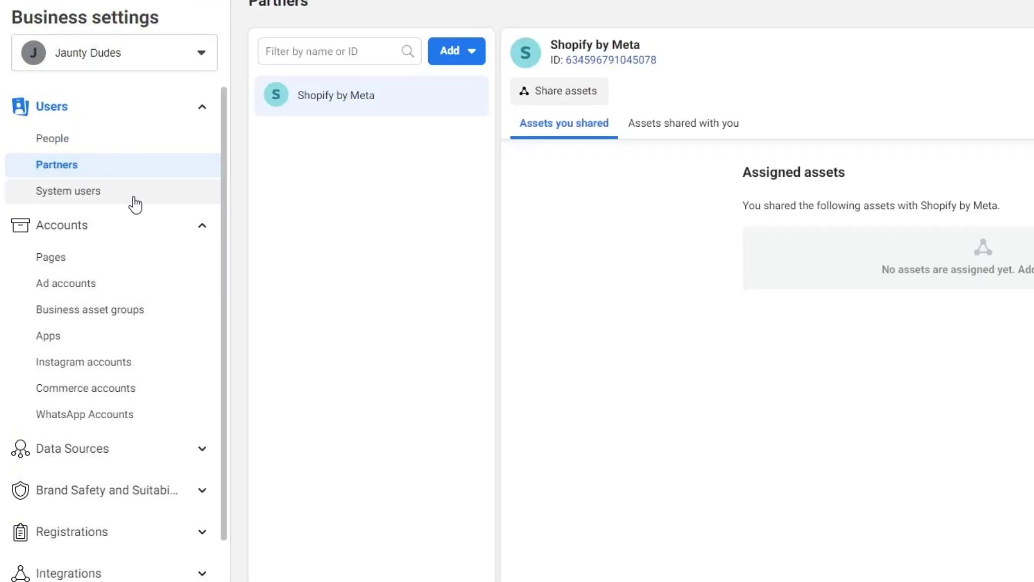
pyautogui.click(126, 198)
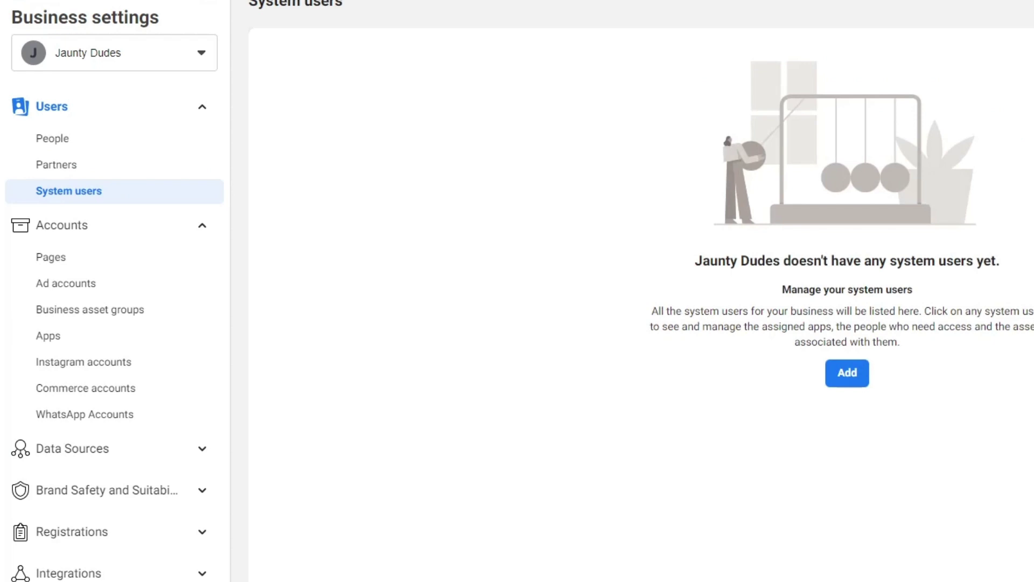
pyautogui.click(116, 150)
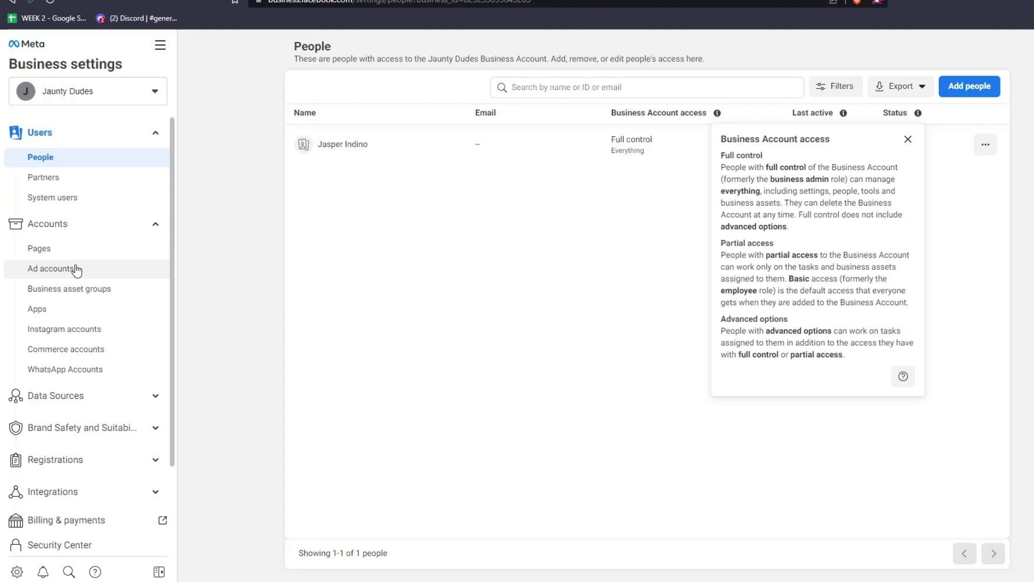
# Step: Go to Ad accounts, check the Add options, and continue to JauntyDudes01 in Ads Manager
pyautogui.click(77, 270)
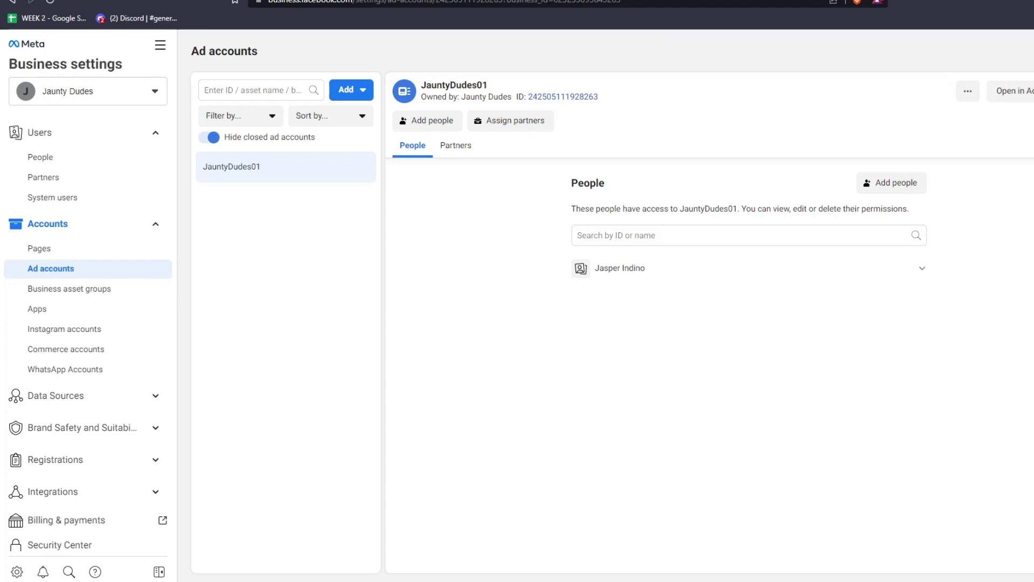
pyautogui.click(355, 90)
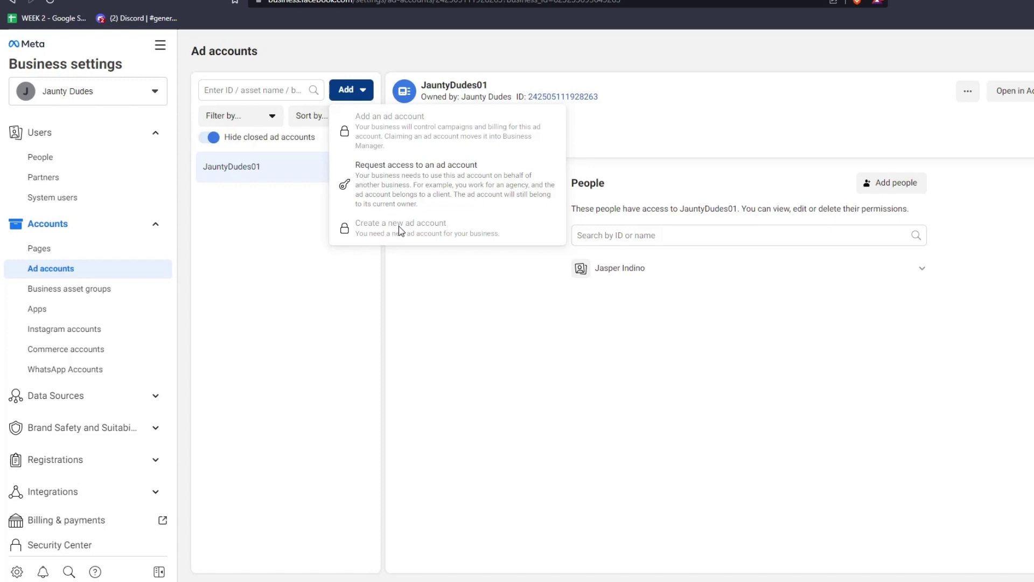
pyautogui.press('Escape')
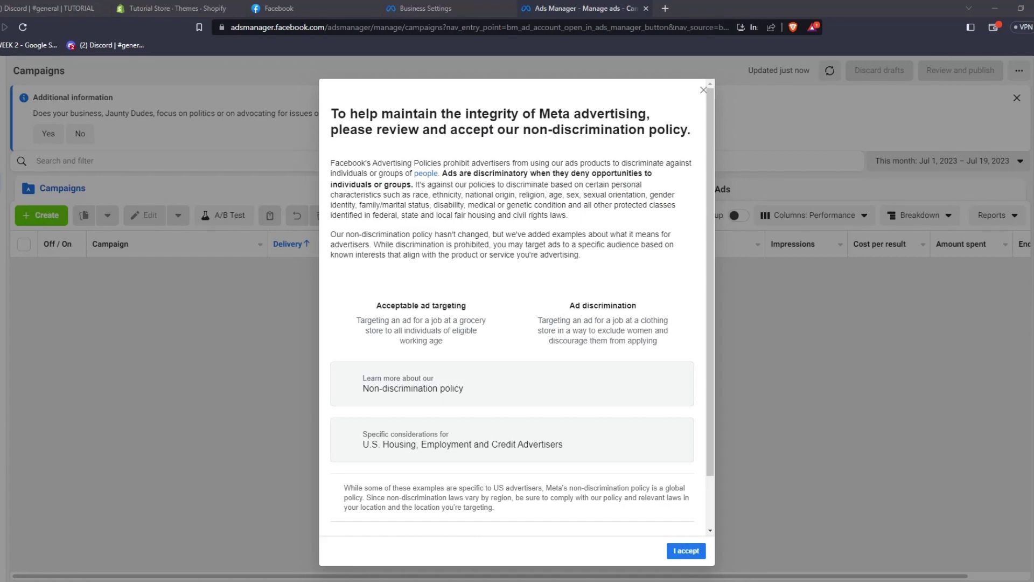
# Step: Accept Meta's non-discrimination policy and begin a new campaign with + Create
pyautogui.scroll(-3, 650, 459)
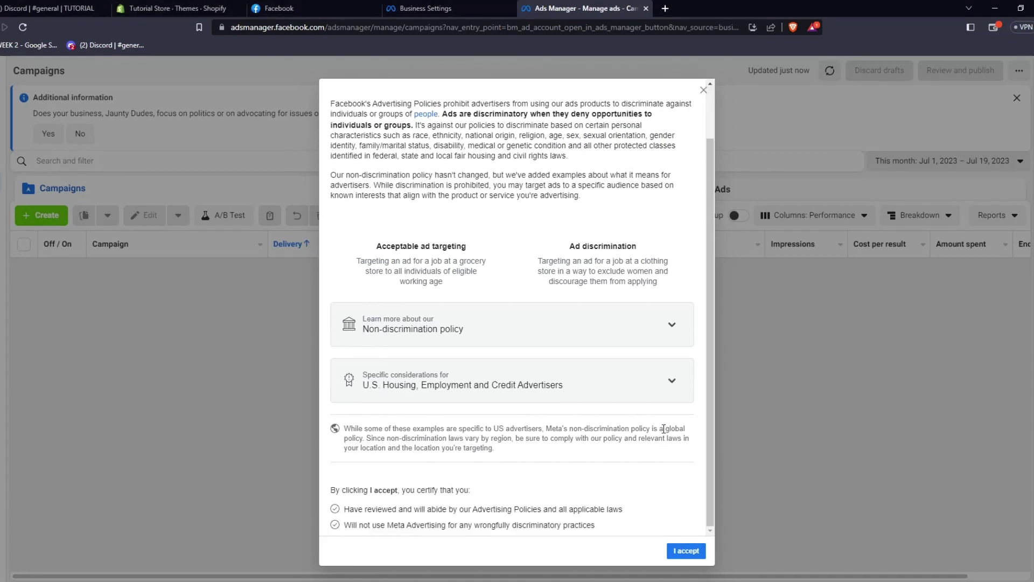
pyautogui.click(685, 550)
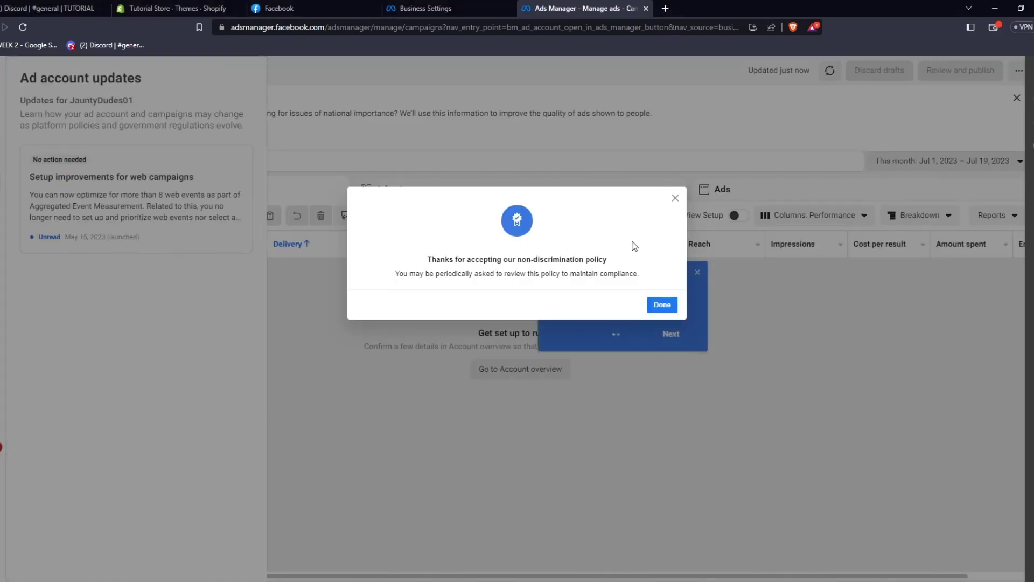
pyautogui.click(662, 306)
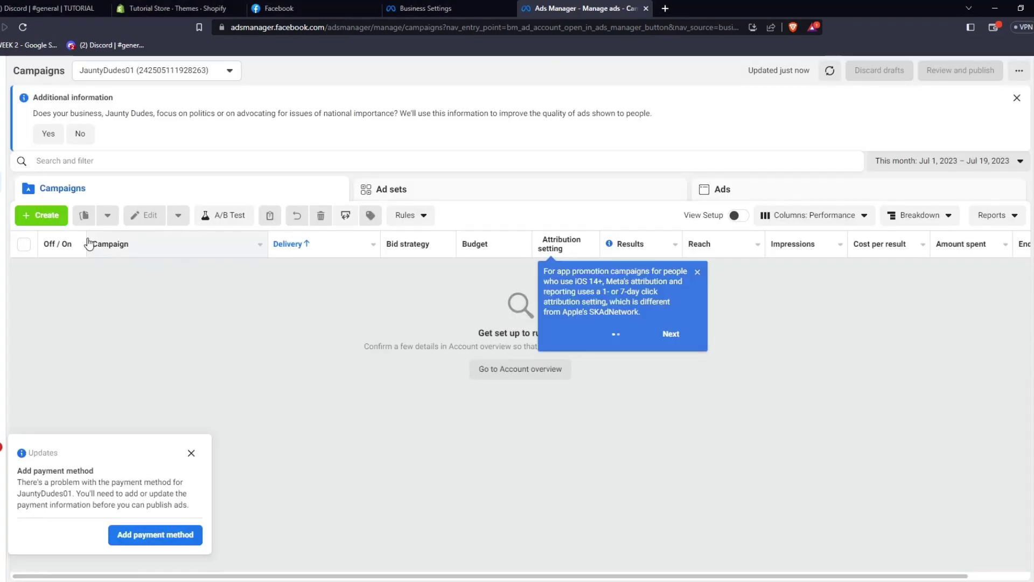
pyautogui.click(67, 216)
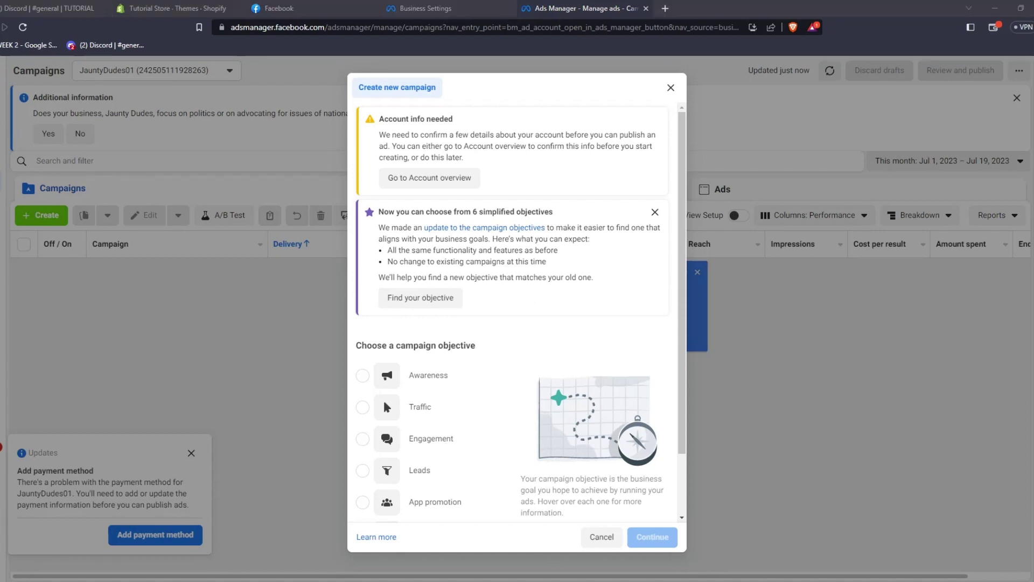
# Step: Choose Engagement instead of Traffic as the objective and reveal the campaign naming fields
pyautogui.scroll(-2, 514, 310)
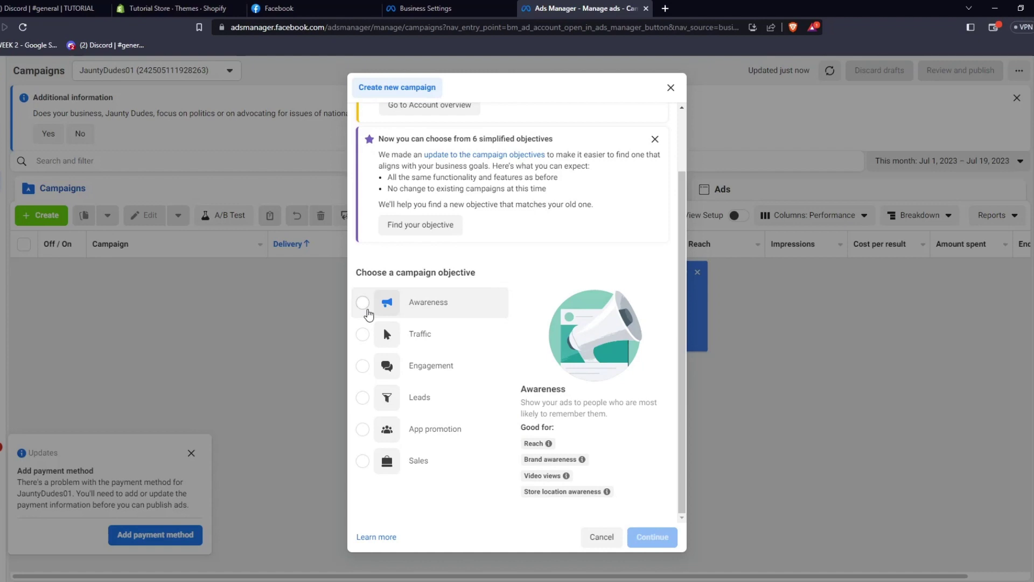
pyautogui.moveTo(365, 340)
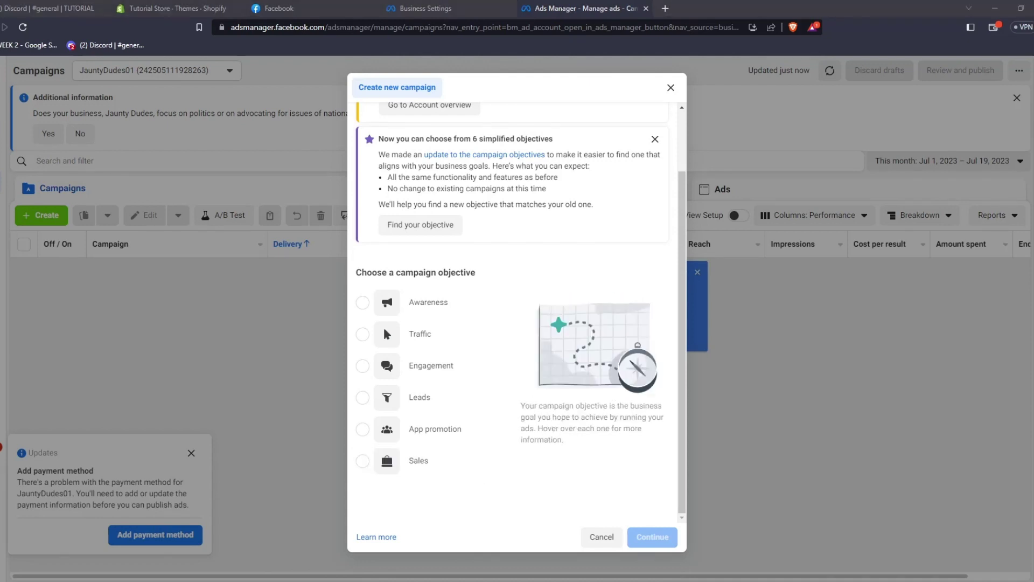
pyautogui.click(419, 338)
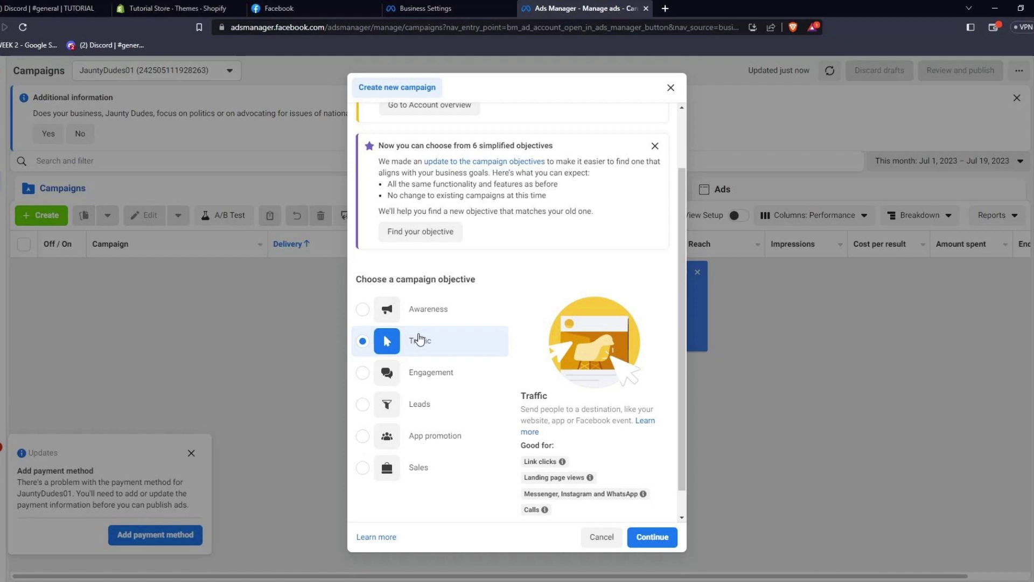
pyautogui.click(426, 372)
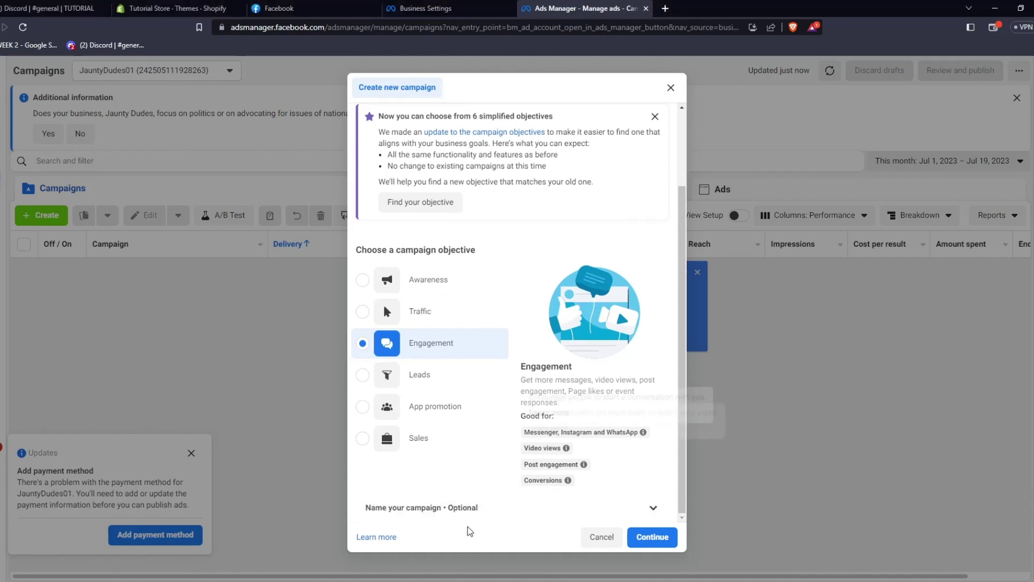
pyautogui.scroll(-3, 532, 484)
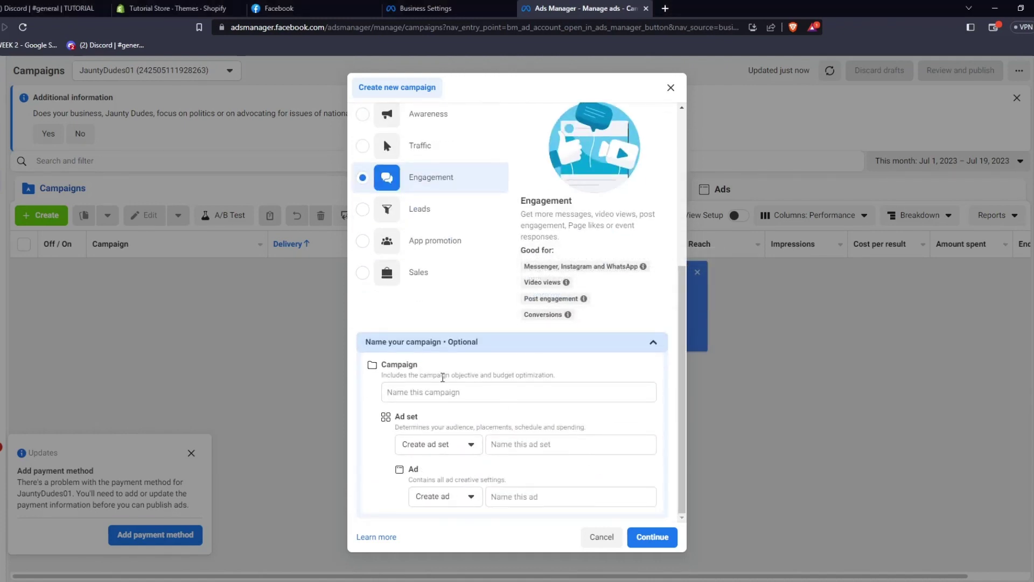
# Step: Name the campaign 'Clothing Dudes', replacing 'Test Add', and continue to create the draft
pyautogui.click(419, 397)
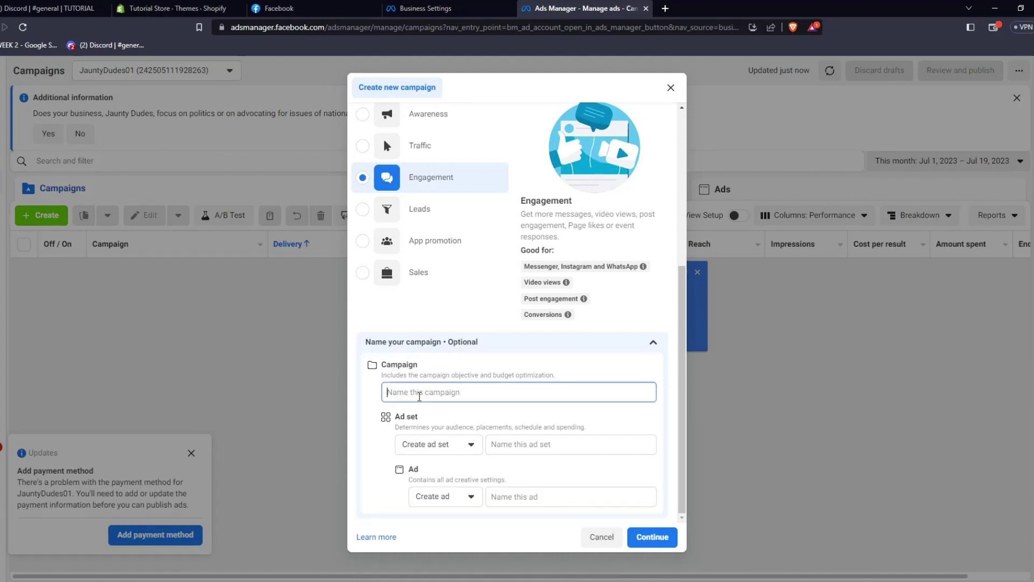
pyautogui.write('Test Add')
pyautogui.moveTo(435, 392); pyautogui.dragTo(321, 383)
pyautogui.write('Clothing Dudes')
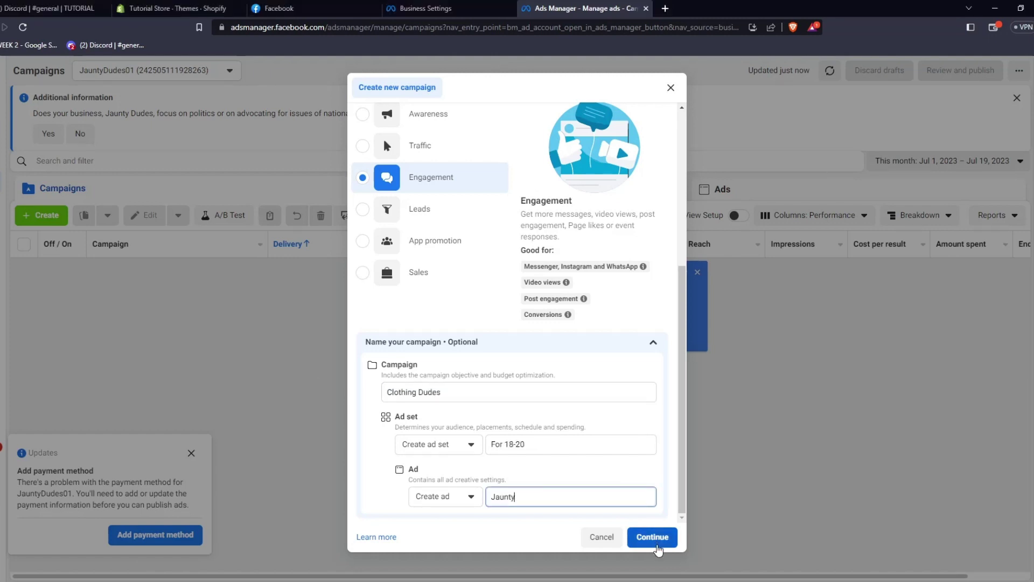
pyautogui.click(659, 549)
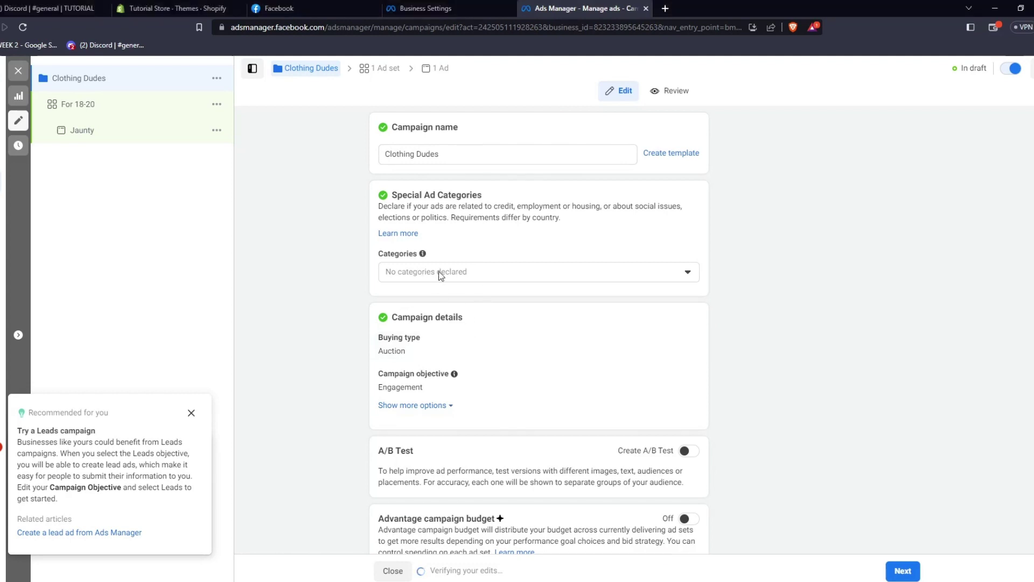
# Step: Open the Special Ad Categories list and close it without declaring any category
pyautogui.click(490, 273)
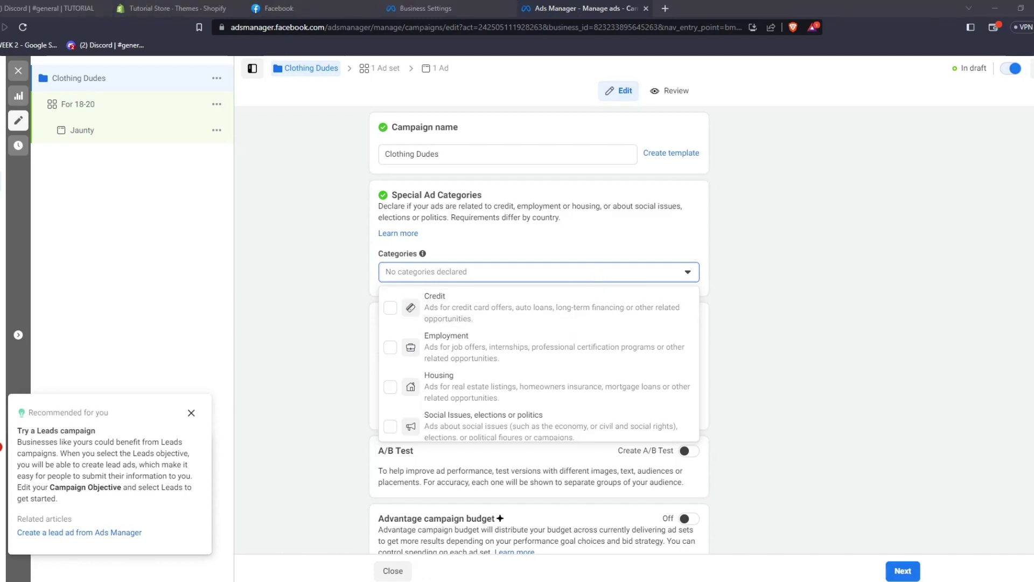
pyautogui.click(780, 323)
pyautogui.scroll(-1, 739, 330)
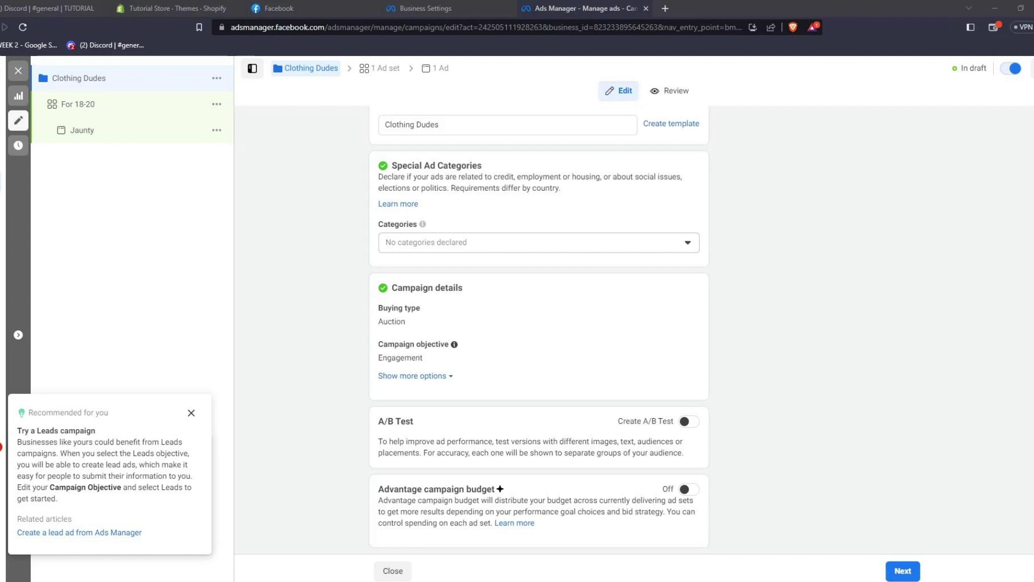
# Step: Turn on a campaign spending limit of $100.00, replacing the rejected $50 entry
pyautogui.click(415, 375)
pyautogui.scroll(-1, 543, 397)
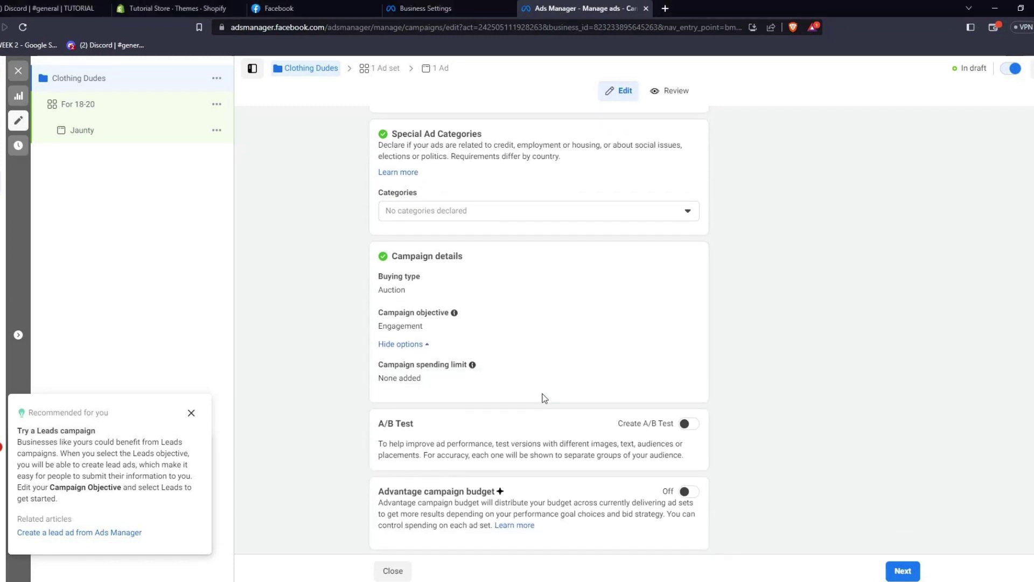
pyautogui.click(689, 363)
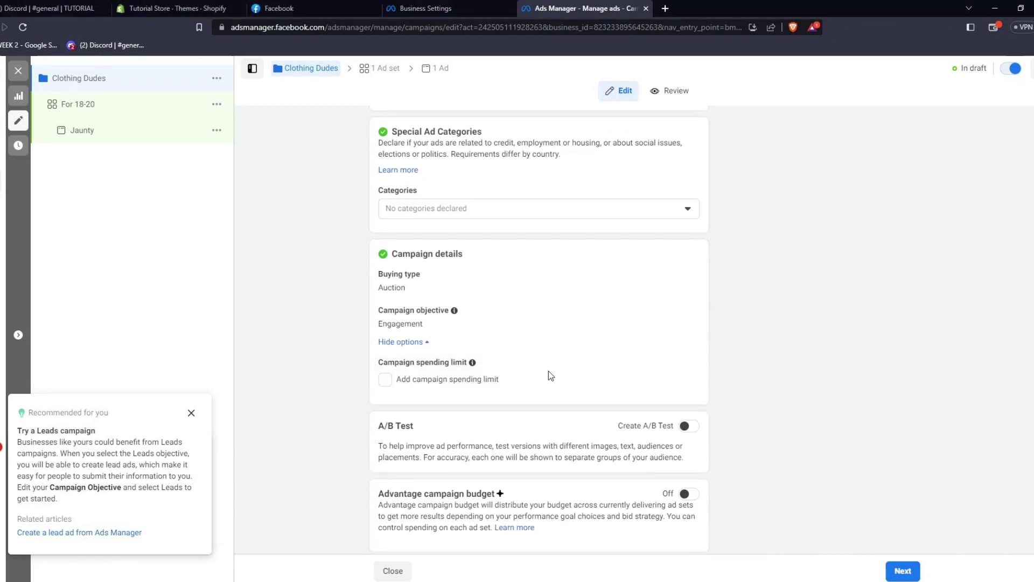
pyautogui.click(386, 380)
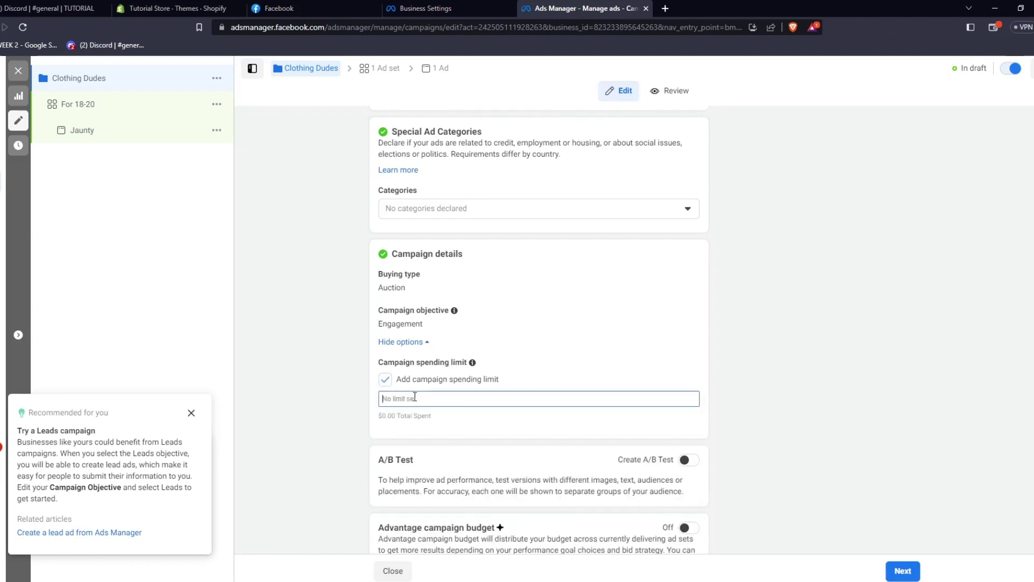
pyautogui.write('50')
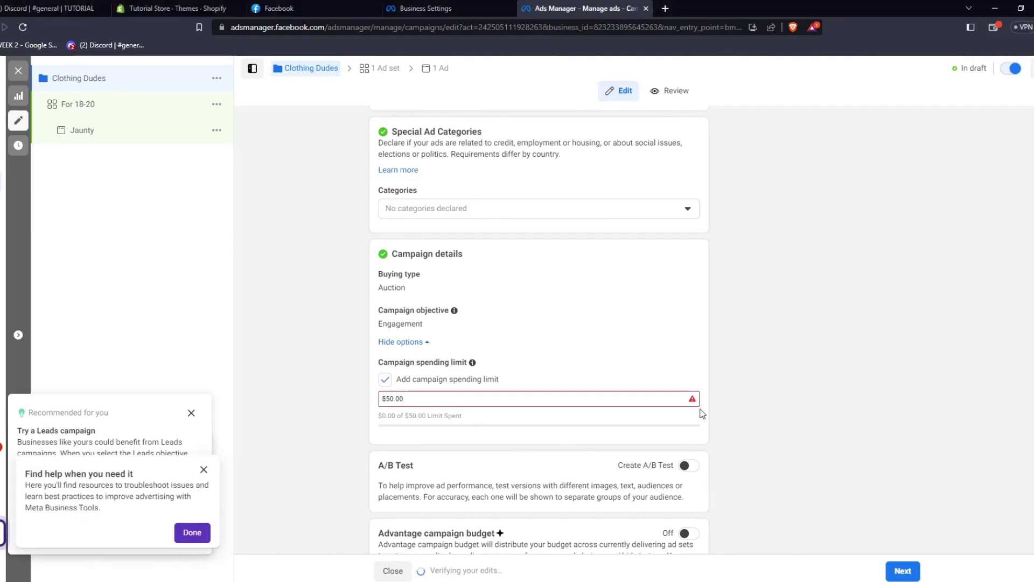
pyautogui.scroll(-1, 701, 413)
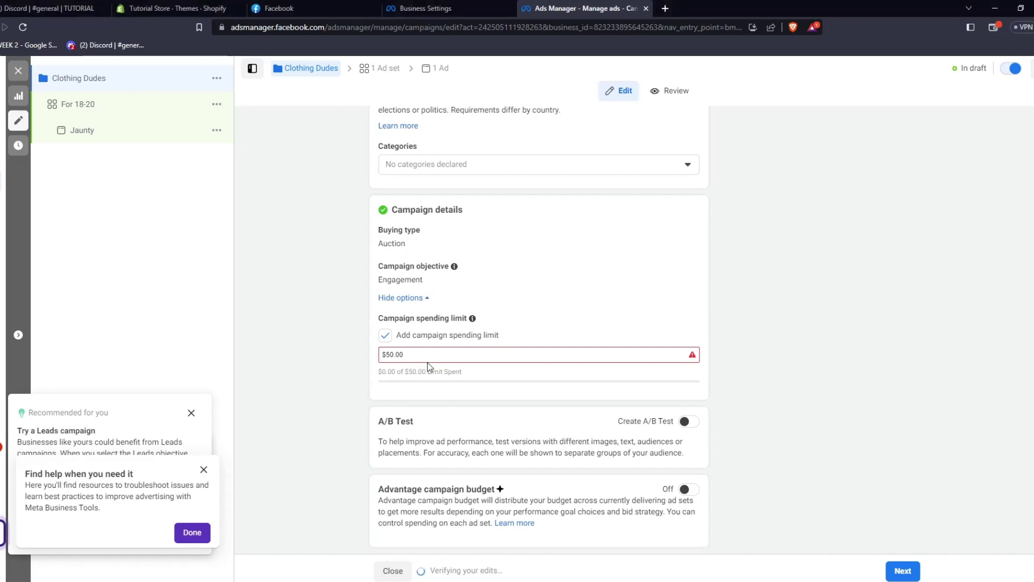
pyautogui.moveTo(429, 360)
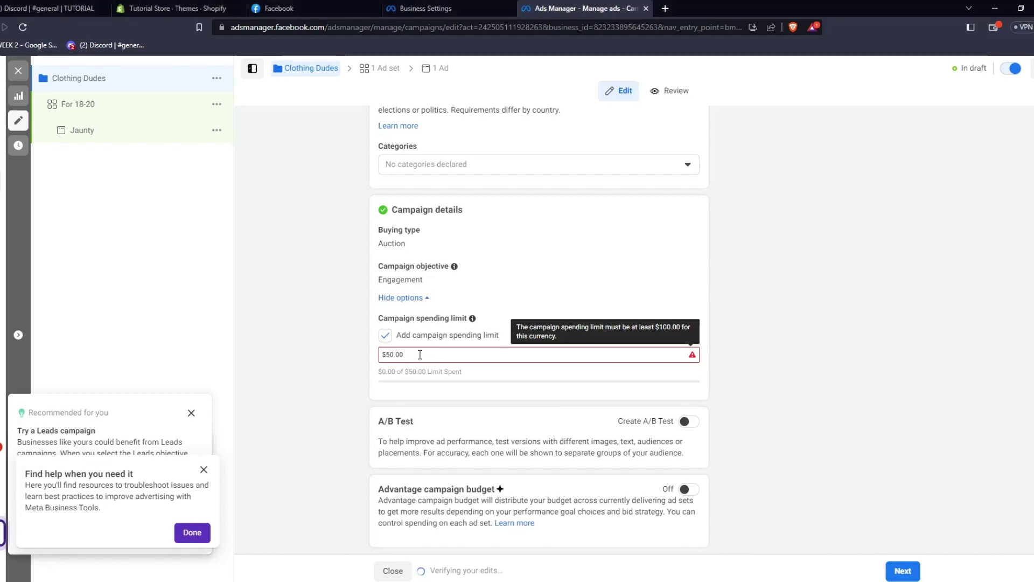
pyautogui.tripleClick(420, 355)
pyautogui.write('100')
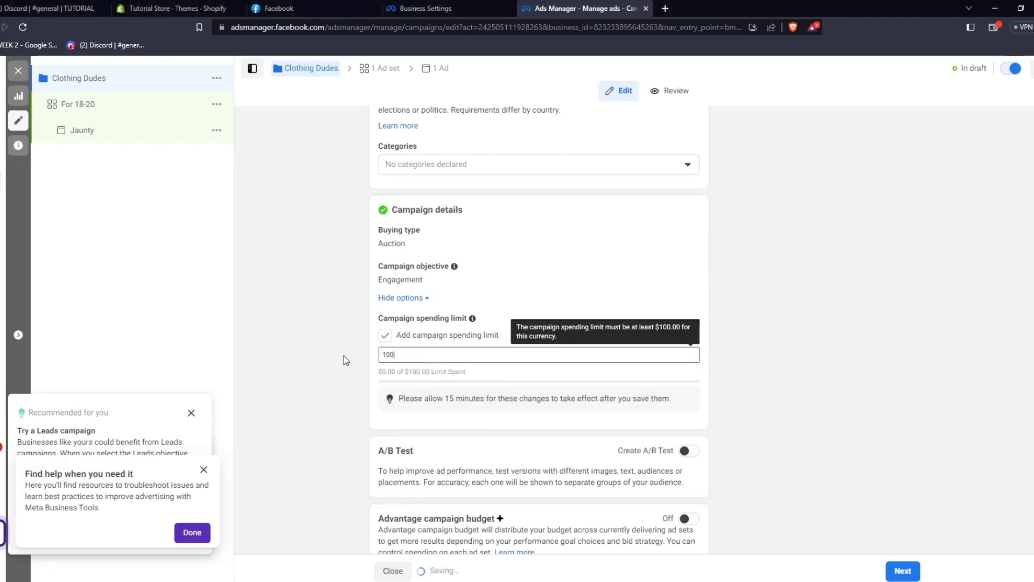
pyautogui.click(345, 360)
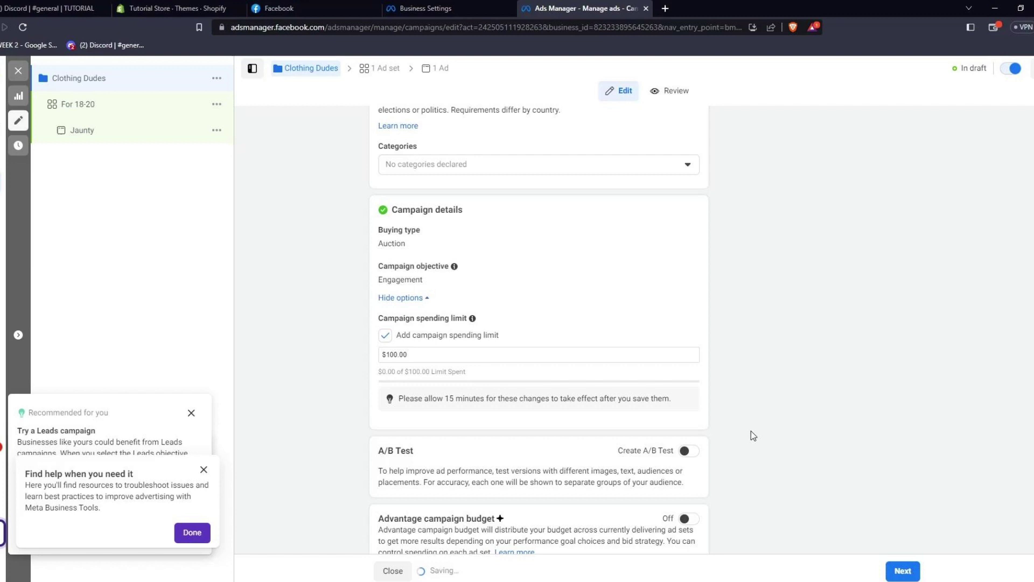
pyautogui.scroll(-1, 751, 431)
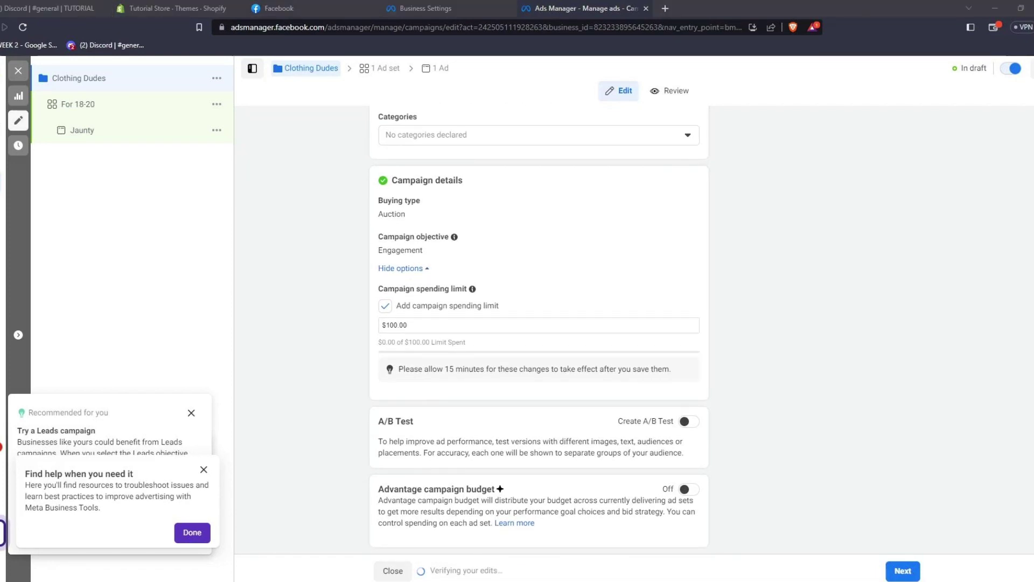
# Step: Open the For 18-20 ad set and set its conversion location to Messaging apps, not Website
pyautogui.click(900, 570)
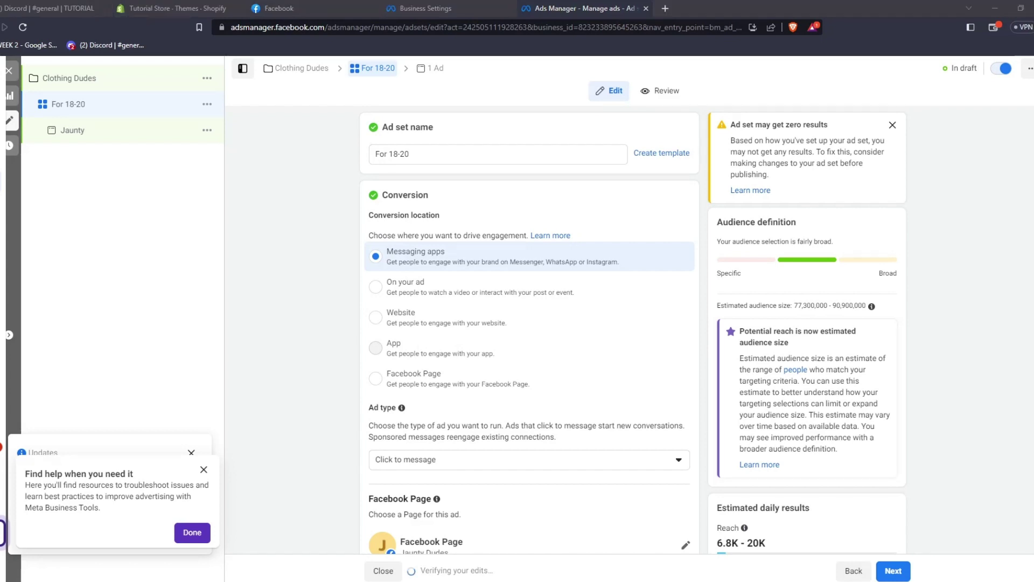
pyautogui.click(322, 245)
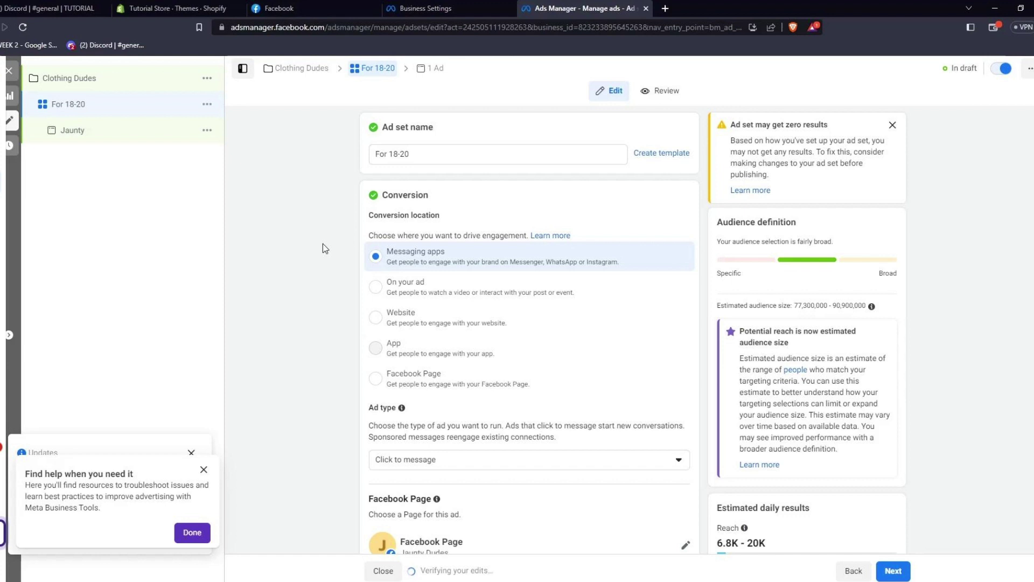
pyautogui.scroll(-1, 322, 248)
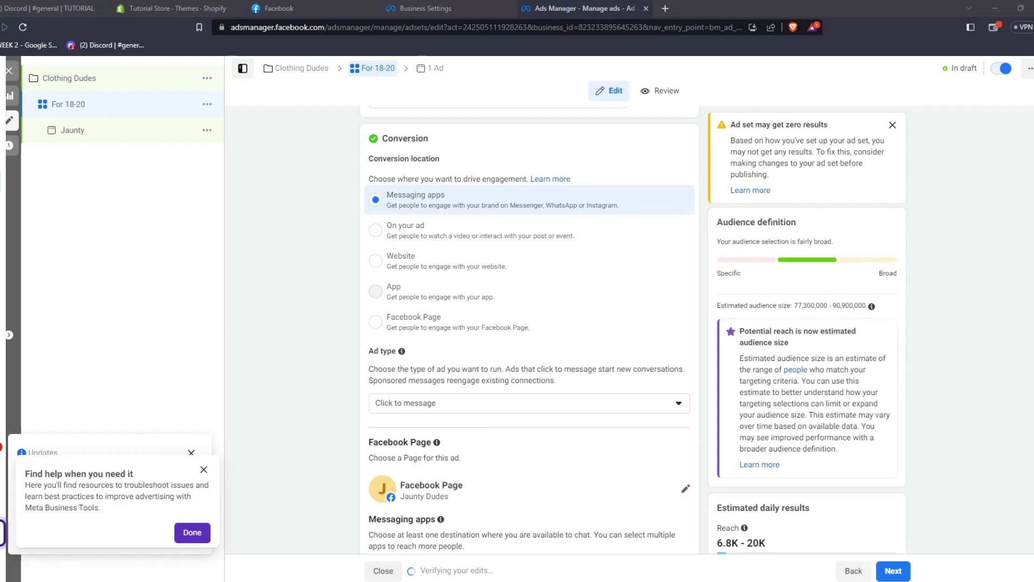
pyautogui.scroll(1, 473, 384)
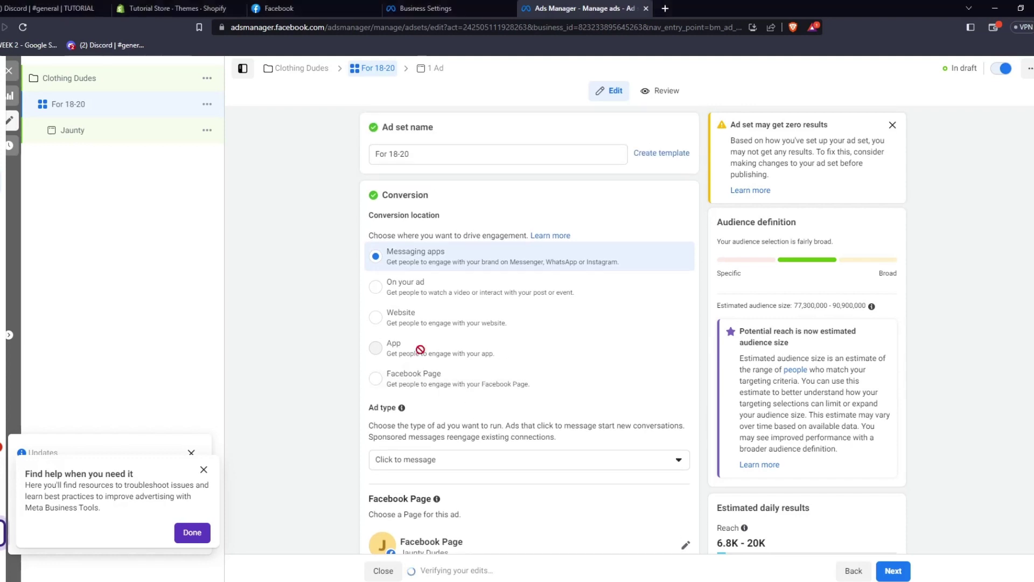
pyautogui.click(388, 323)
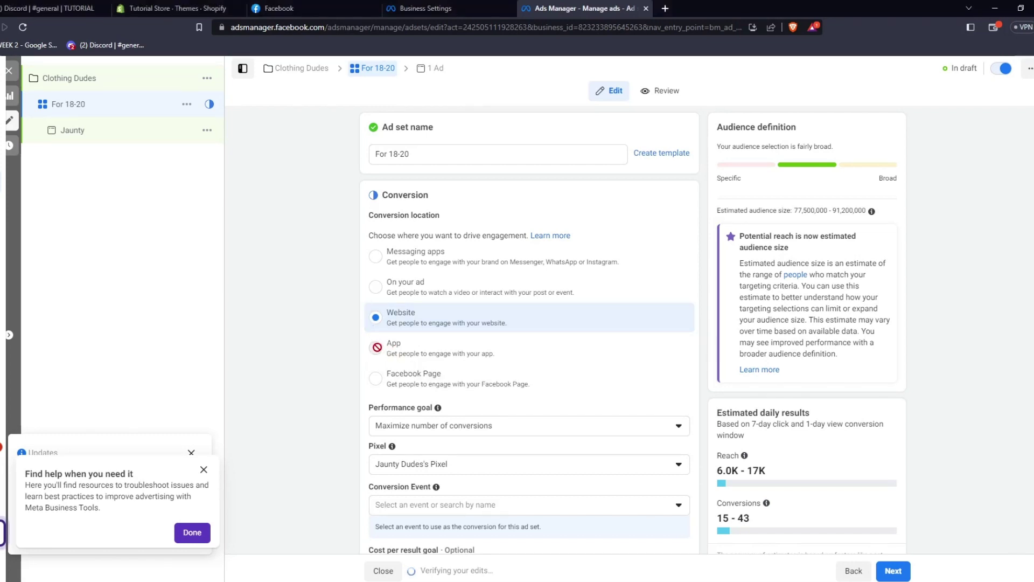
pyautogui.click(376, 253)
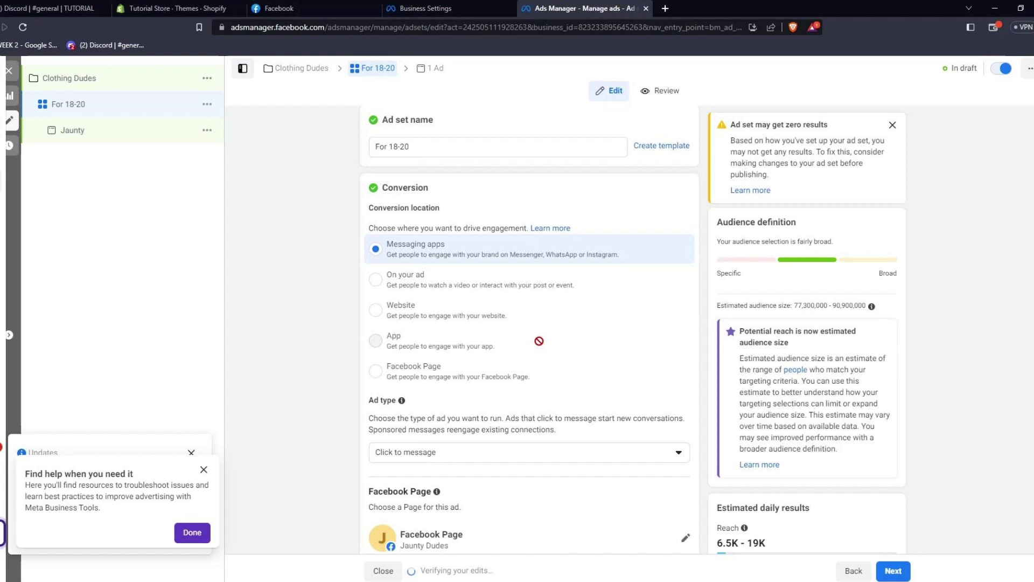
pyautogui.scroll(-3, 539, 340)
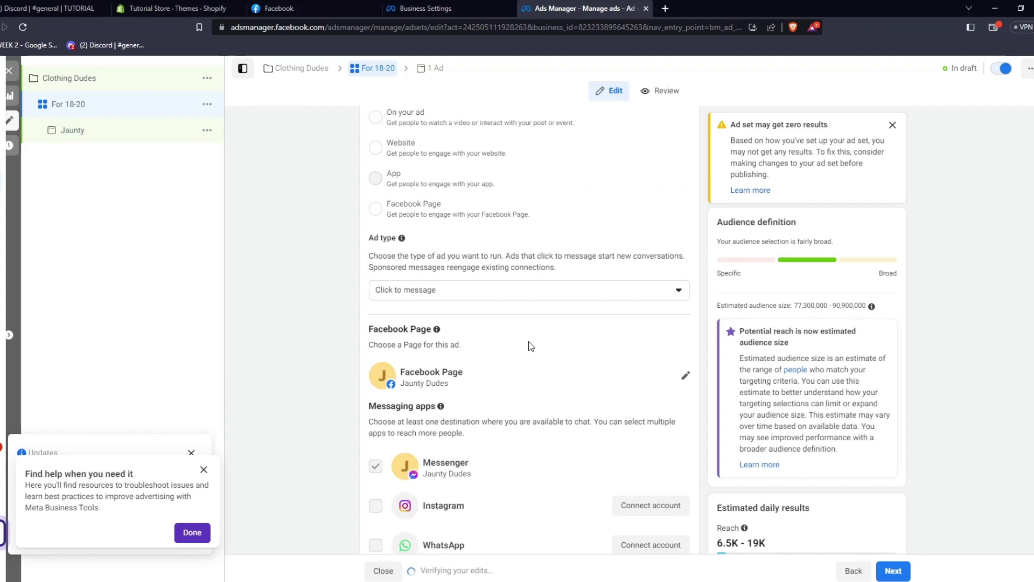
pyautogui.click(477, 294)
pyautogui.click(499, 312)
pyautogui.scroll(-4, 514, 322)
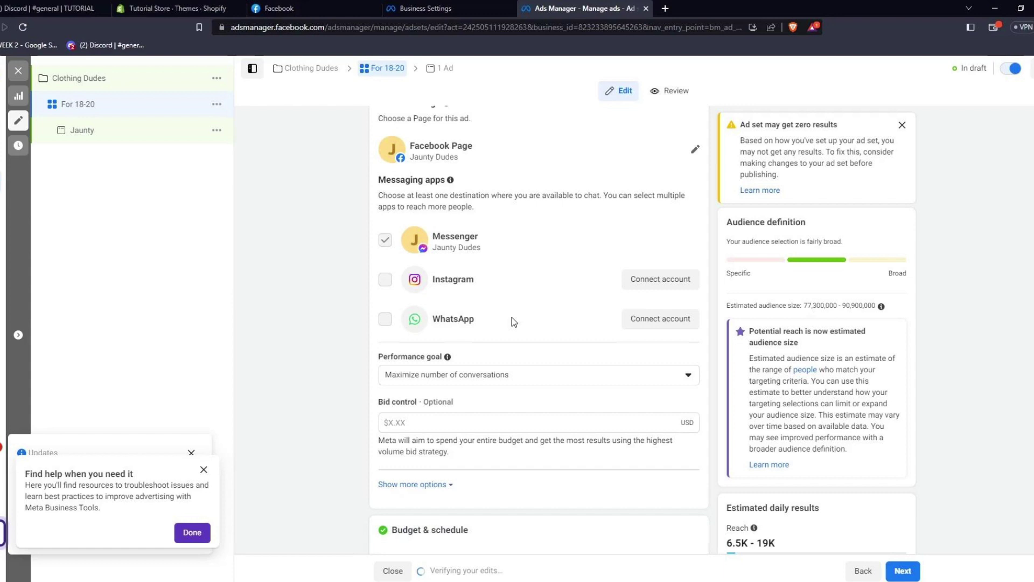
pyautogui.scroll(-1, 513, 418)
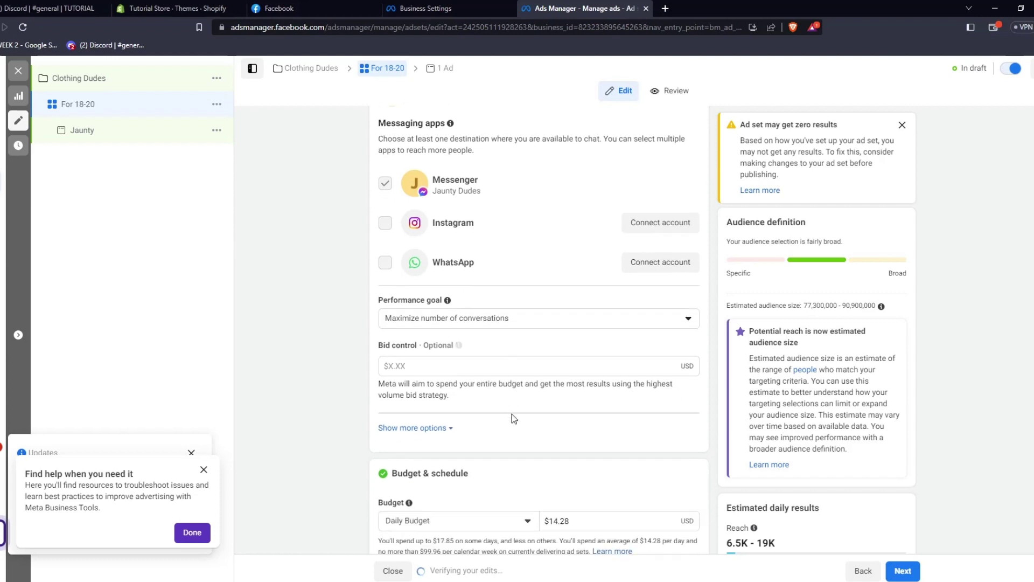
pyautogui.scroll(-2, 513, 418)
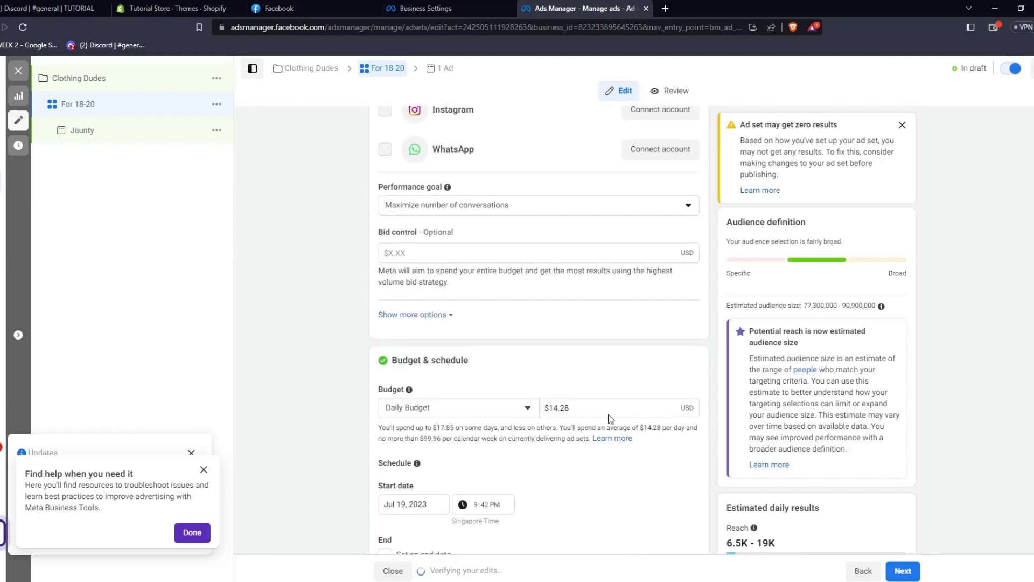
pyautogui.scroll(-2, 614, 416)
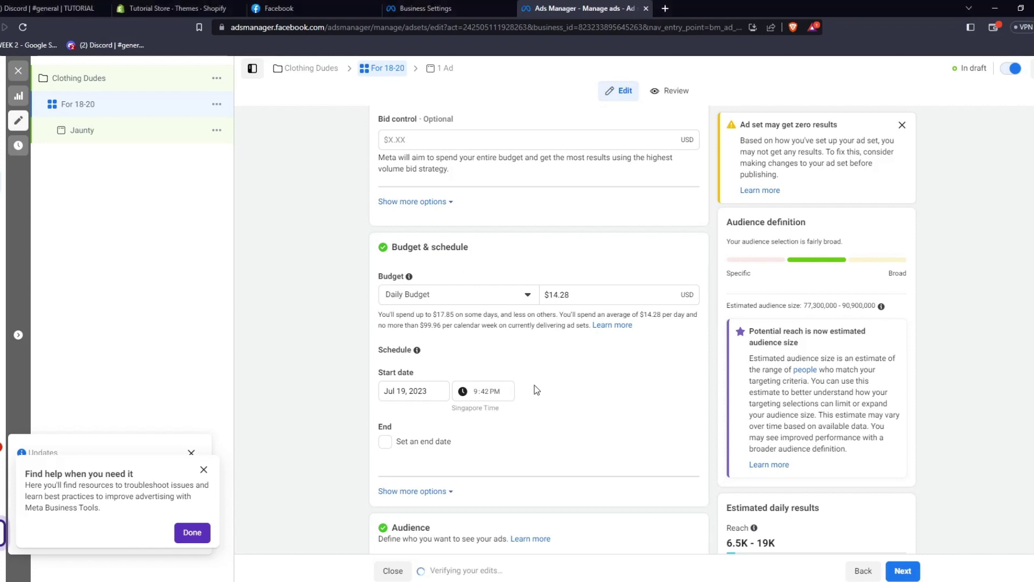
pyautogui.scroll(-2, 534, 385)
pyautogui.scroll(-3, 539, 377)
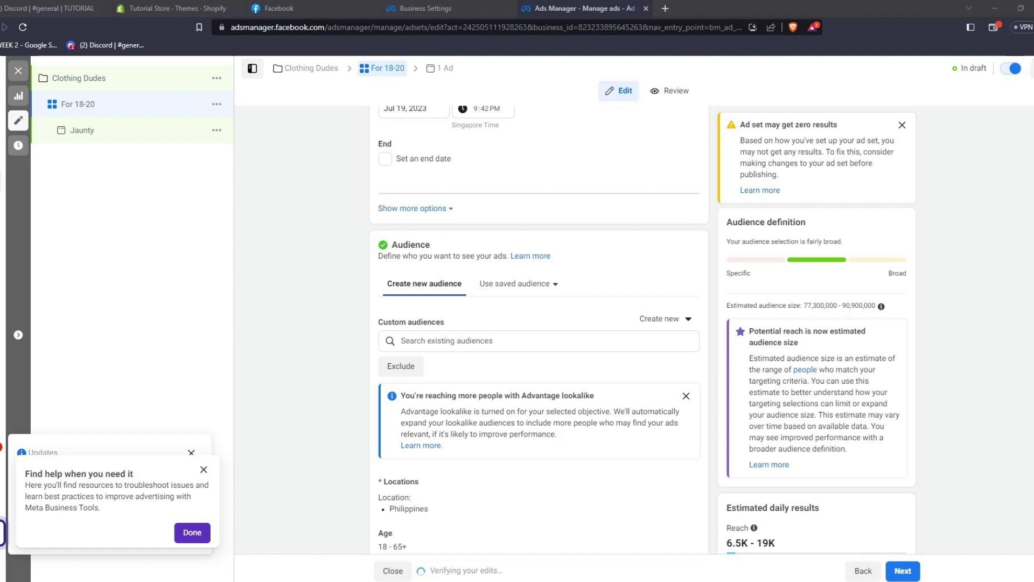
pyautogui.click(400, 366)
pyautogui.click(484, 390)
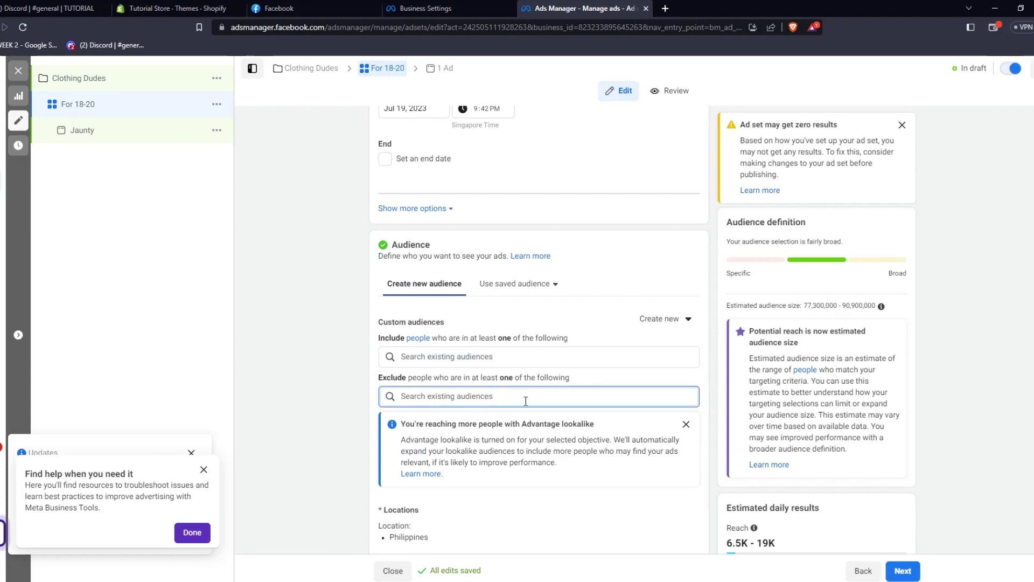
pyautogui.scroll(-2, 528, 371)
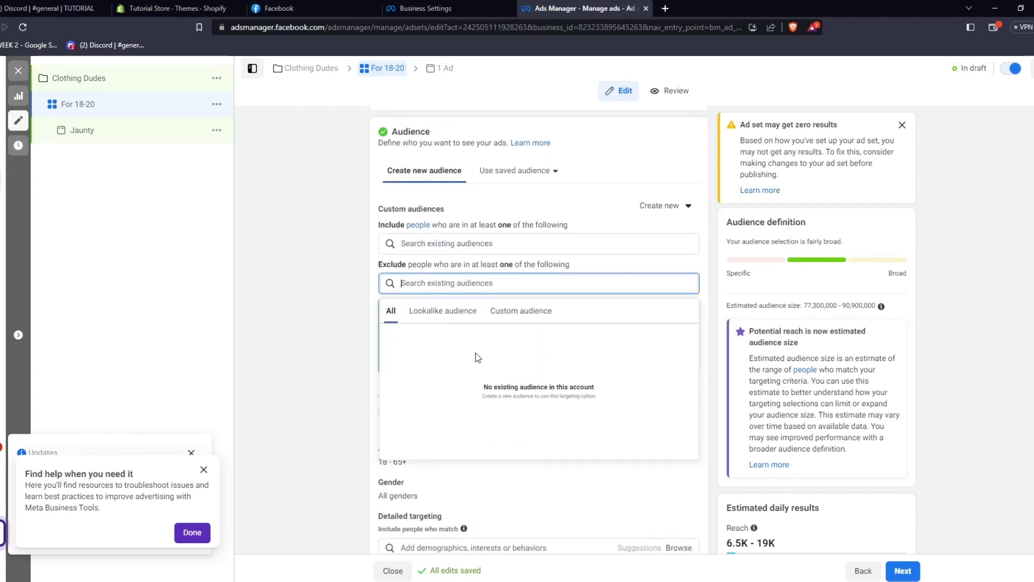
pyautogui.click(448, 316)
pyautogui.click(526, 317)
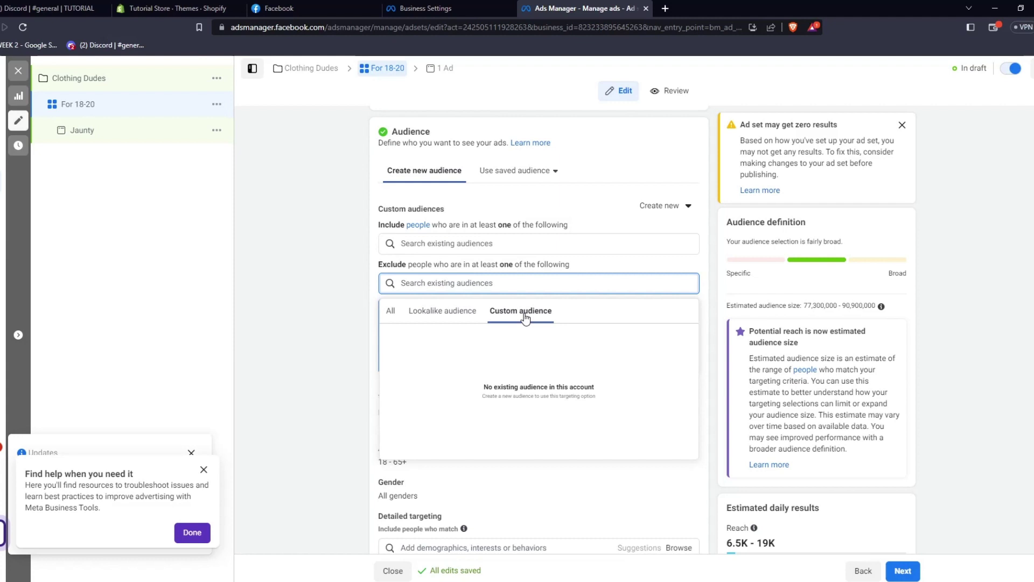
pyautogui.scroll(-5, 506, 383)
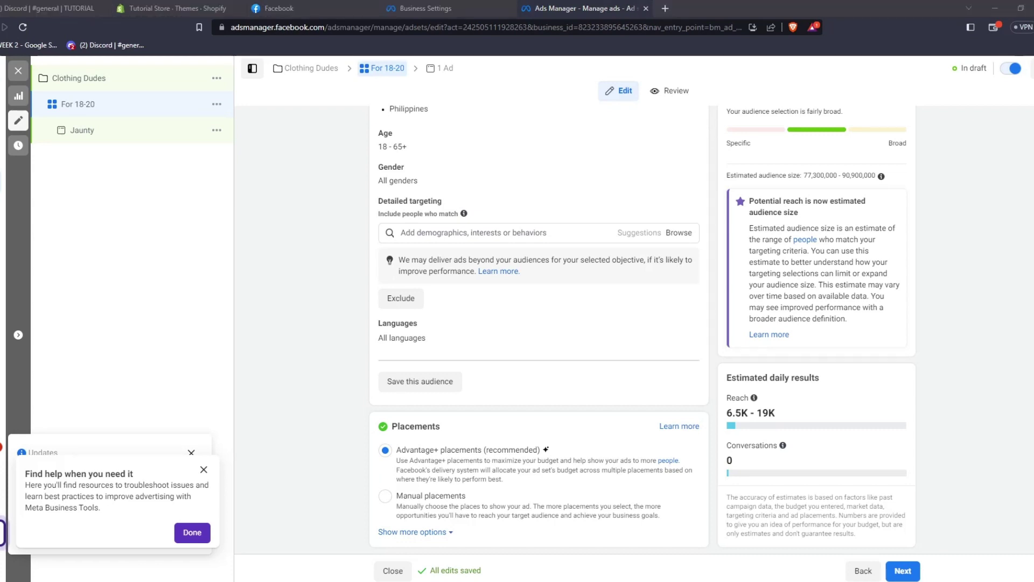
# Step: Use Manual placements for the For 18-20 ad set, keeping all four platforms, then continue
pyautogui.click(386, 496)
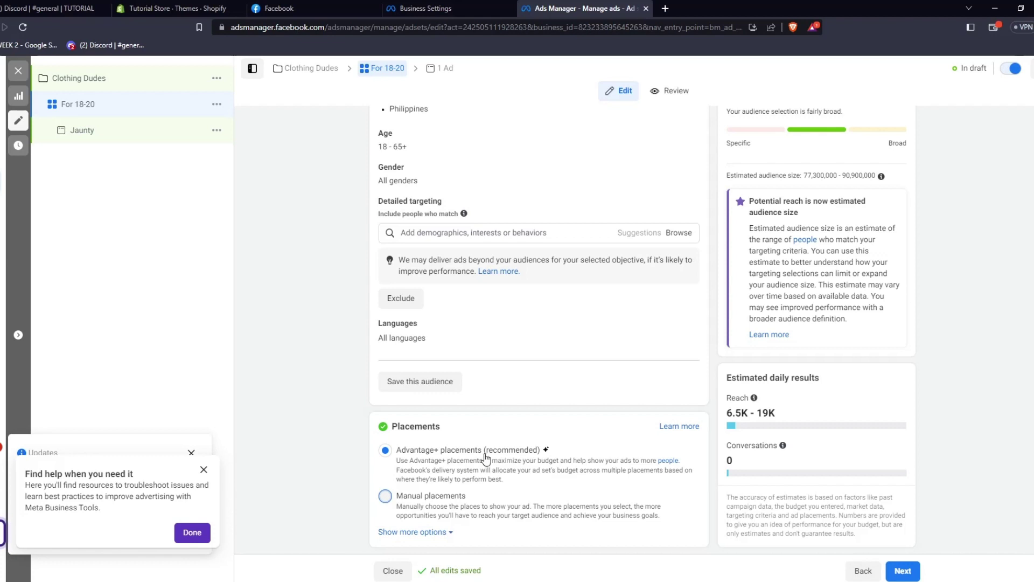
pyautogui.scroll(-5, 486, 458)
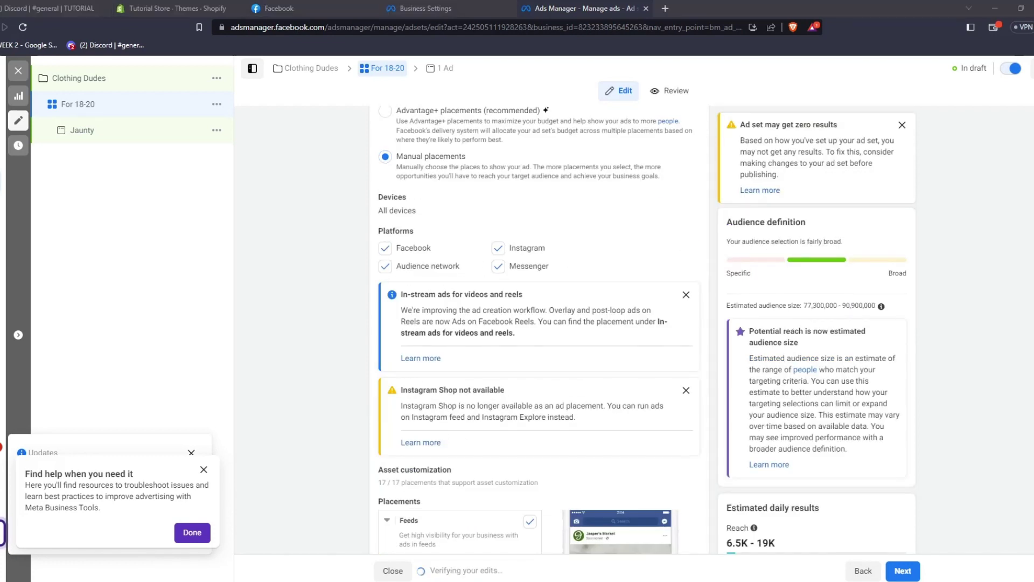
pyautogui.hotkey('alt', 'Tab')
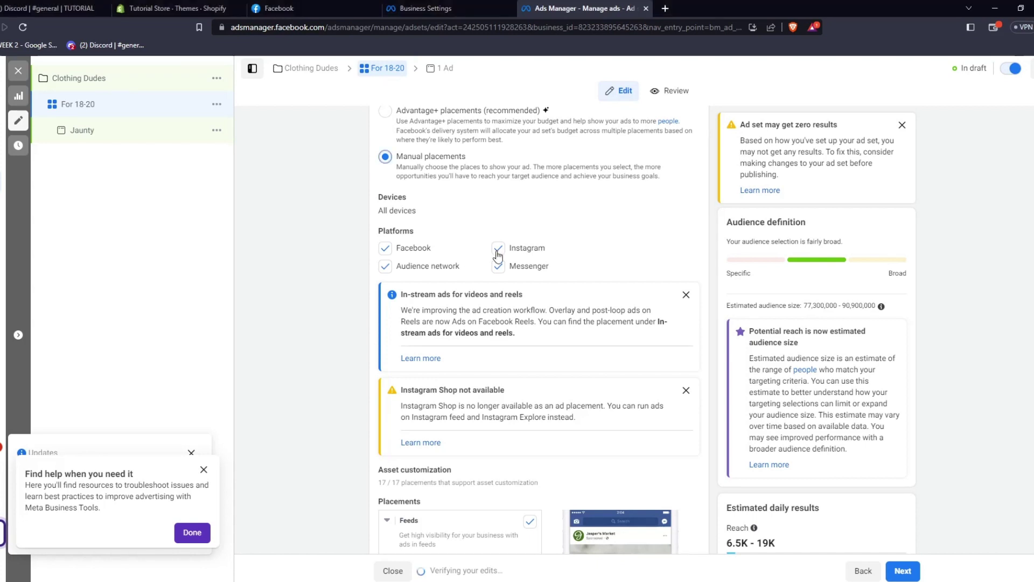
pyautogui.scroll(-4, 638, 343)
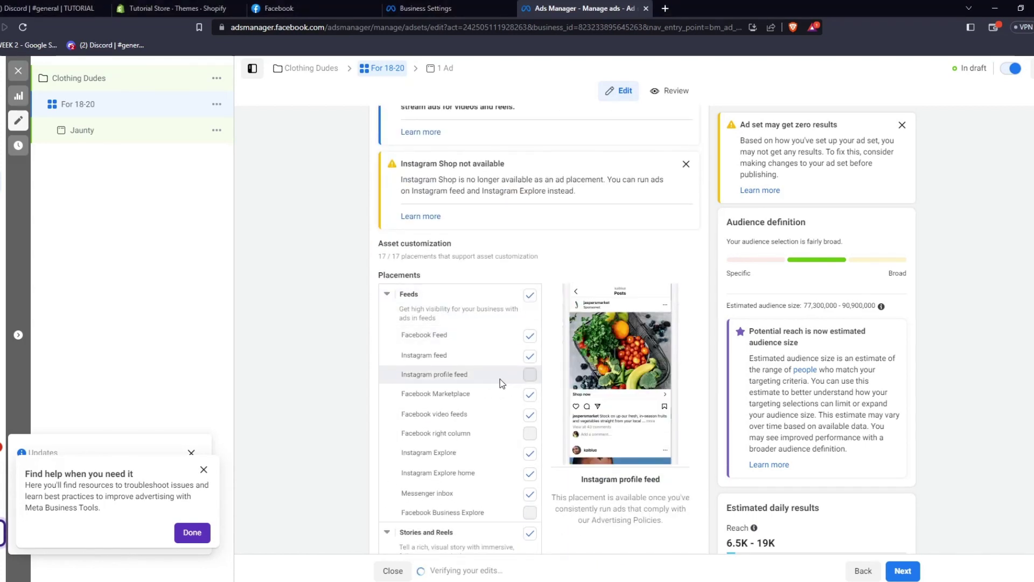
pyautogui.scroll(-1, 484, 345)
pyautogui.scroll(-5, 481, 344)
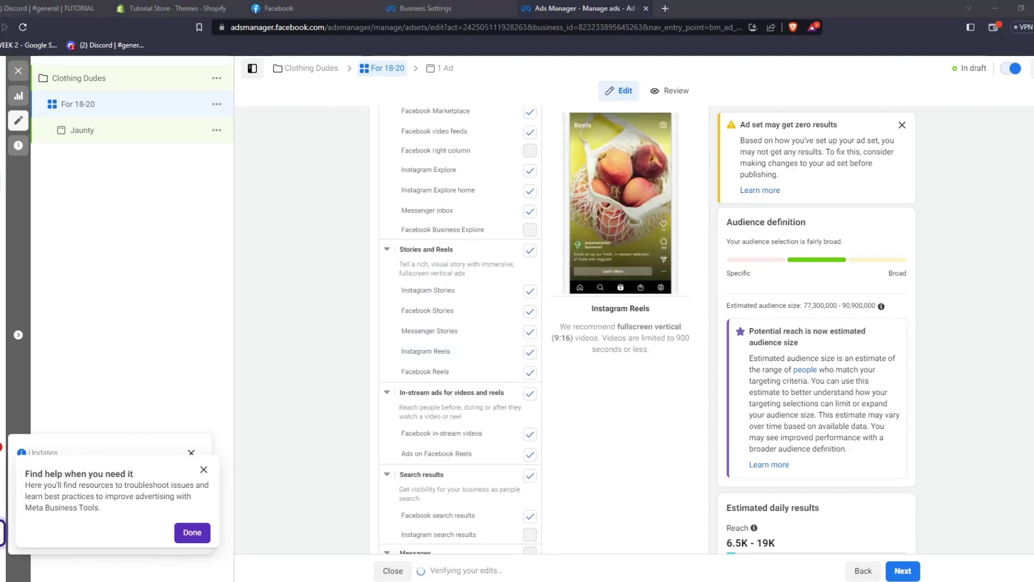
pyautogui.scroll(-4, 480, 347)
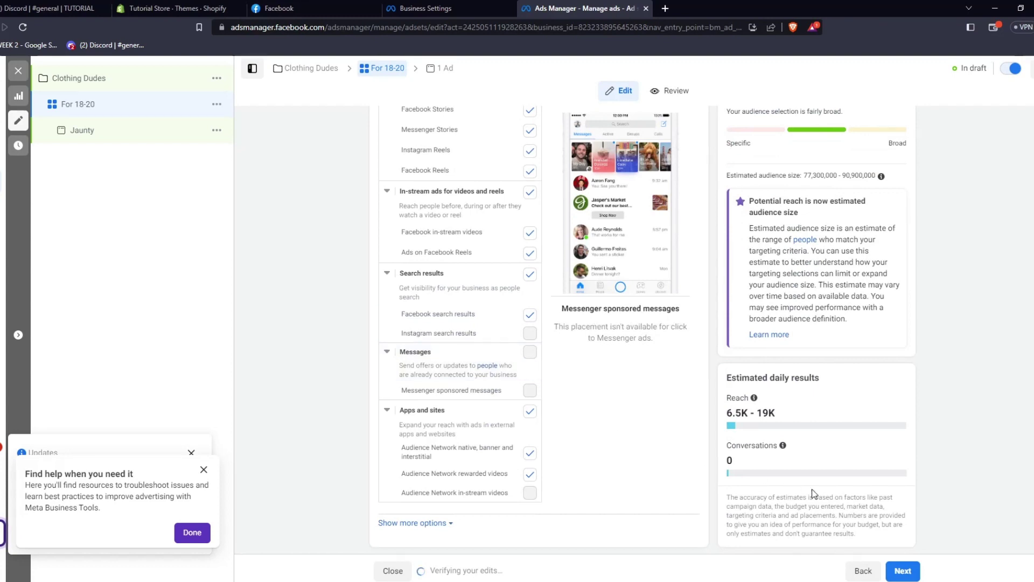
pyautogui.click(904, 573)
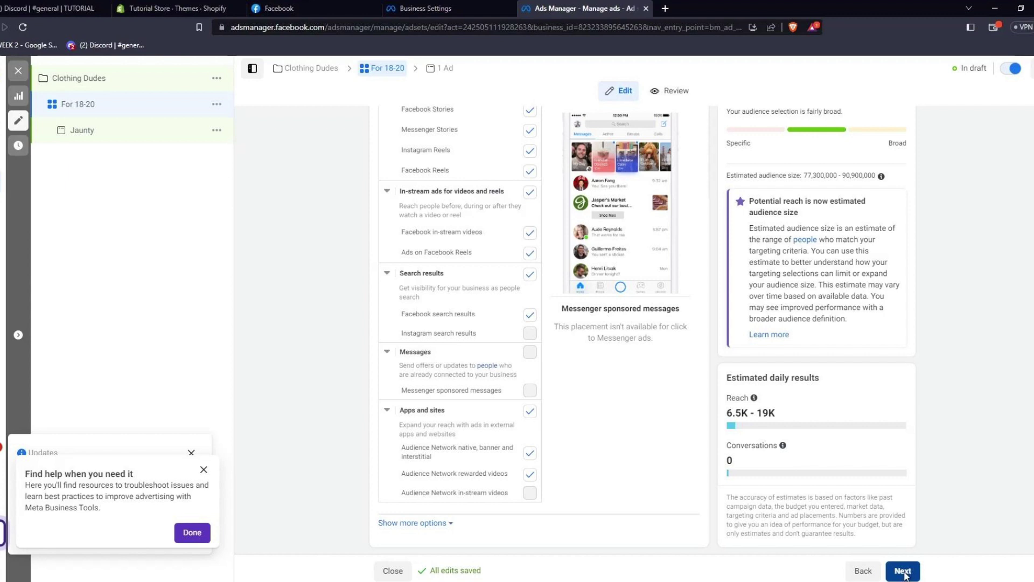
# Step: Open the Jaunty ad and review its Ad setup, creative, conversation-starting message template and tracking
pyautogui.click(903, 571)
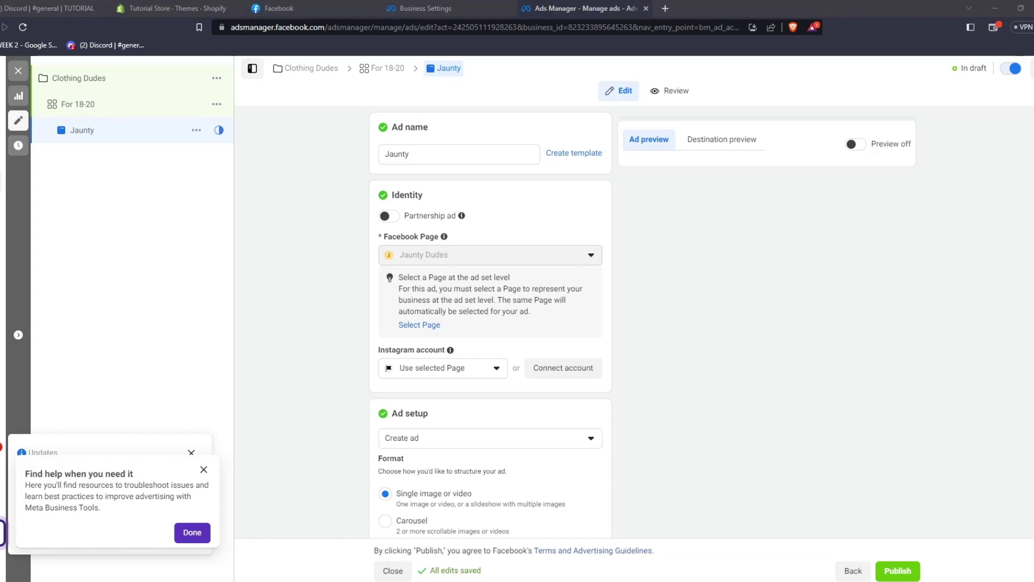
pyautogui.scroll(-1, 454, 326)
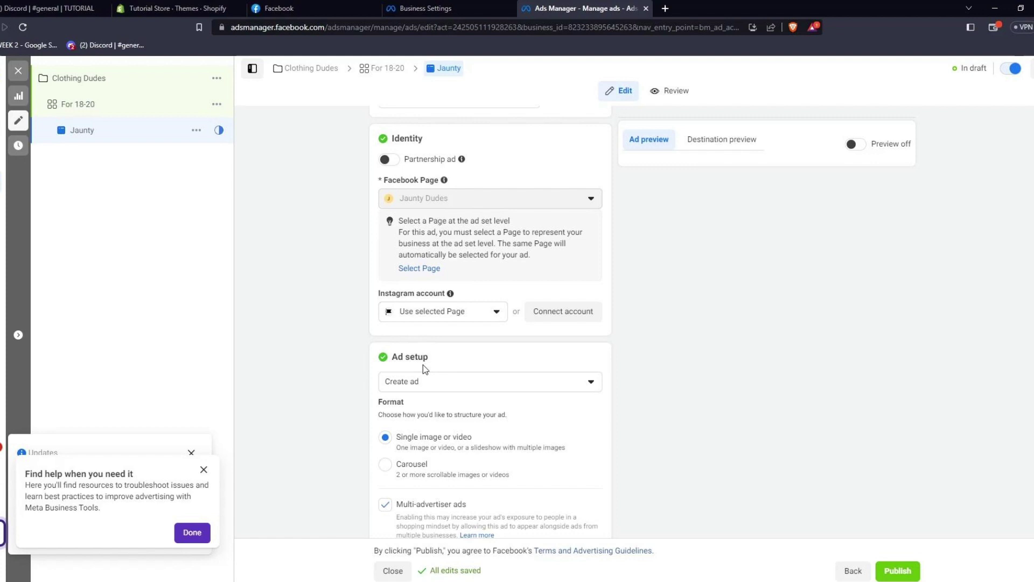
pyautogui.scroll(-1, 424, 368)
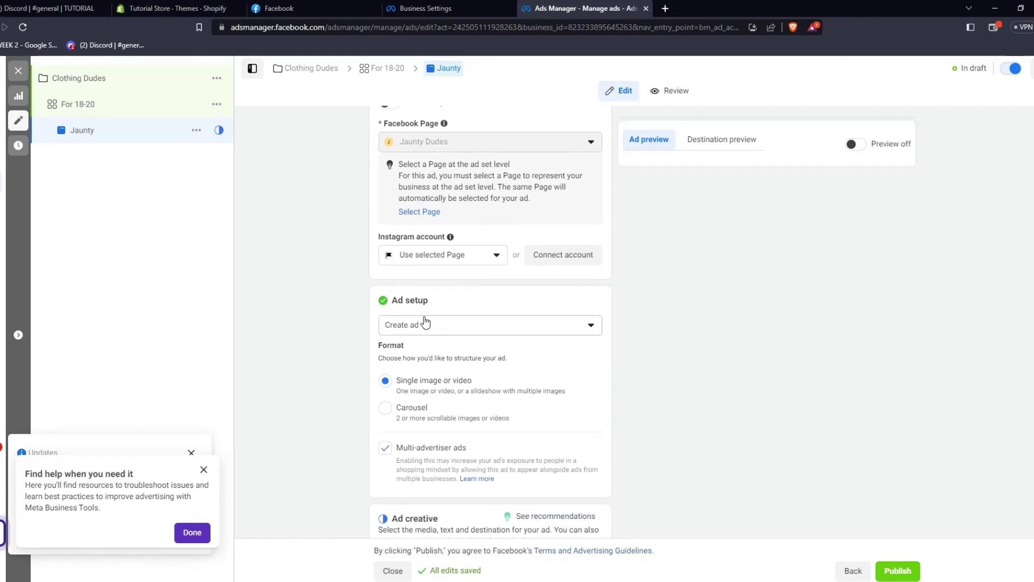
pyautogui.scroll(-6, 426, 322)
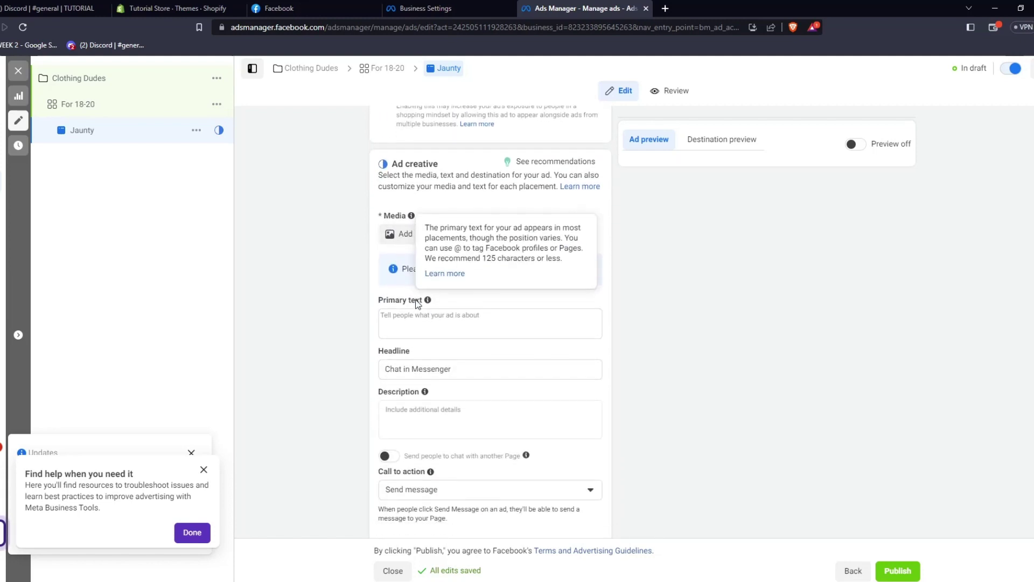
pyautogui.scroll(-2, 415, 303)
pyautogui.scroll(2, 436, 275)
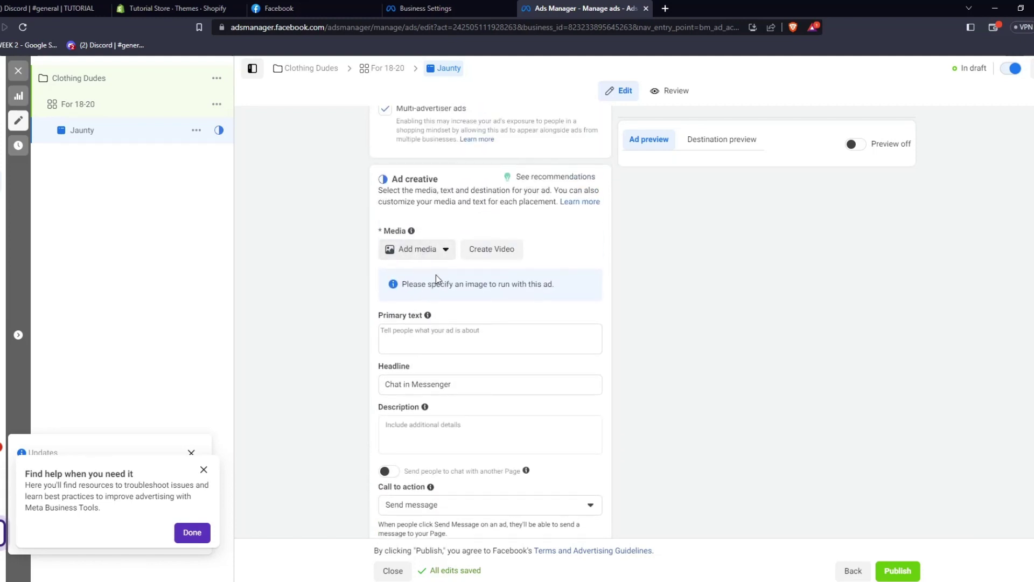
pyautogui.scroll(-6, 435, 274)
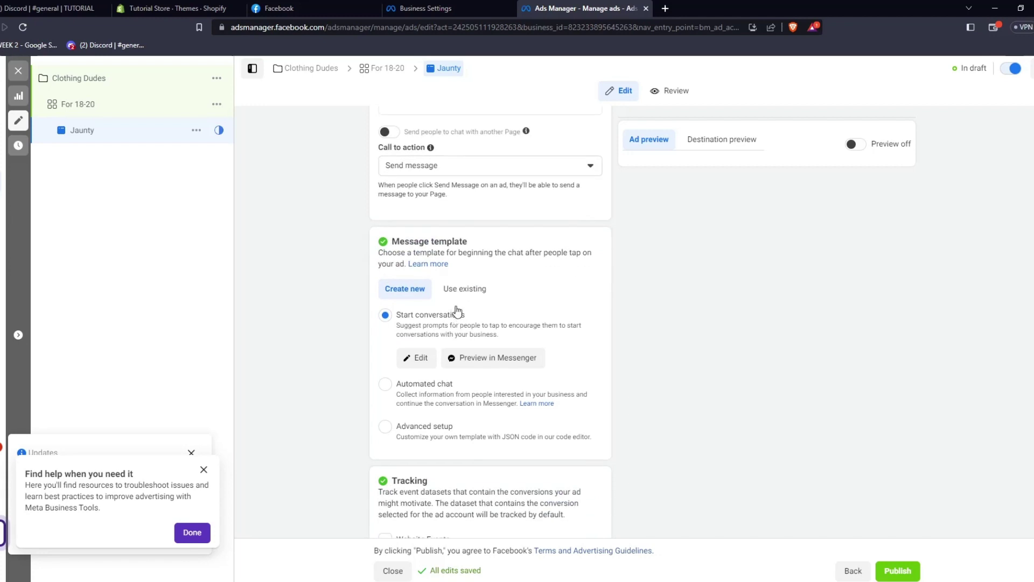
pyautogui.scroll(-2, 456, 303)
pyautogui.scroll(-1, 455, 302)
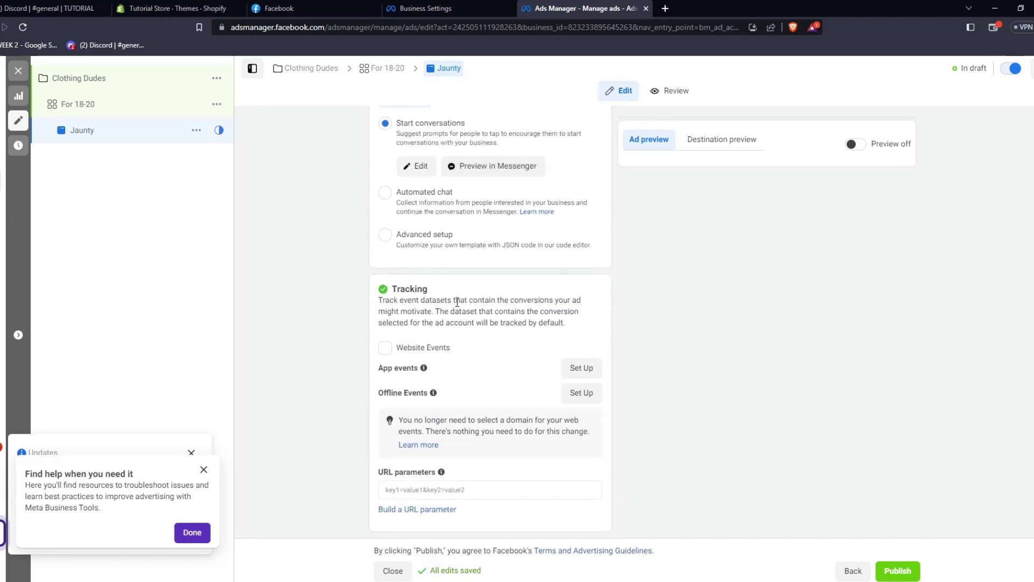
pyautogui.scroll(2, 439, 361)
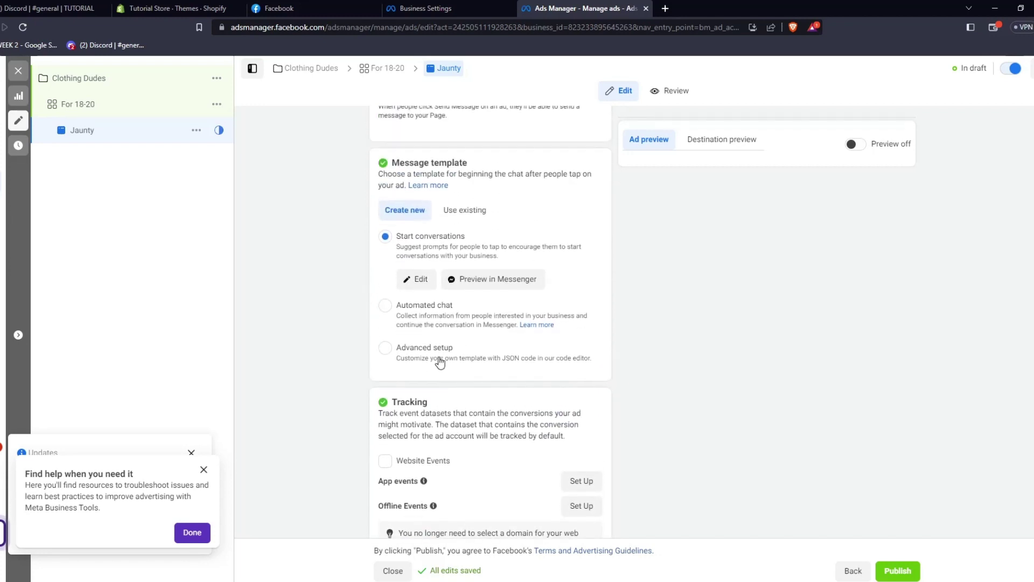
pyautogui.scroll(-1, 440, 362)
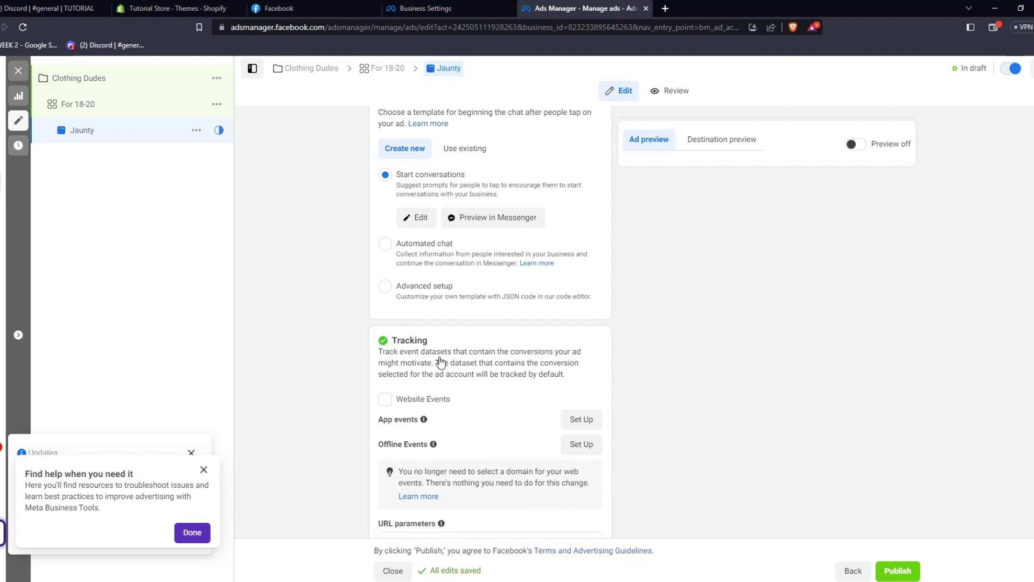
pyautogui.scroll(-1, 440, 362)
pyautogui.click(898, 571)
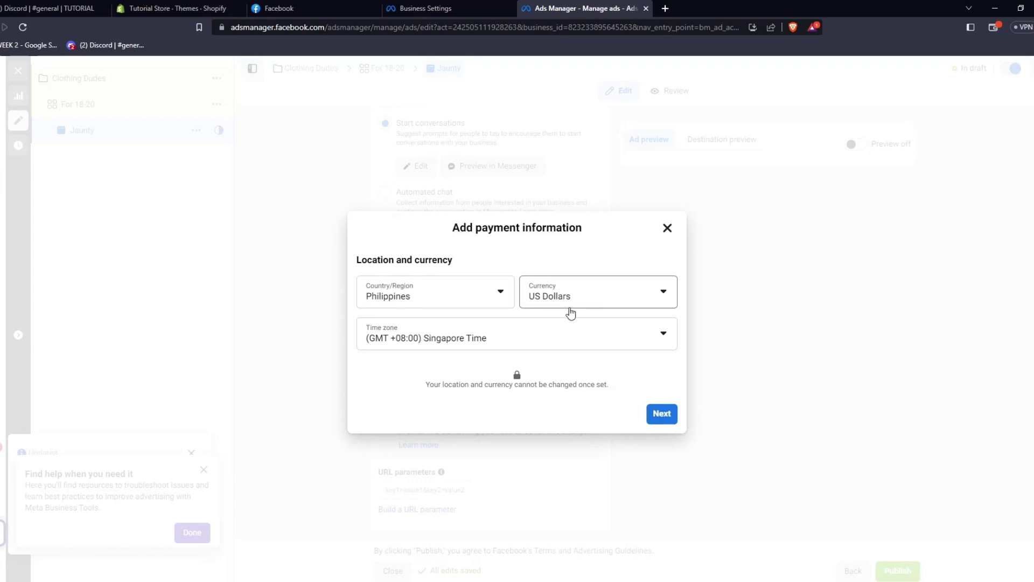
pyautogui.click(658, 420)
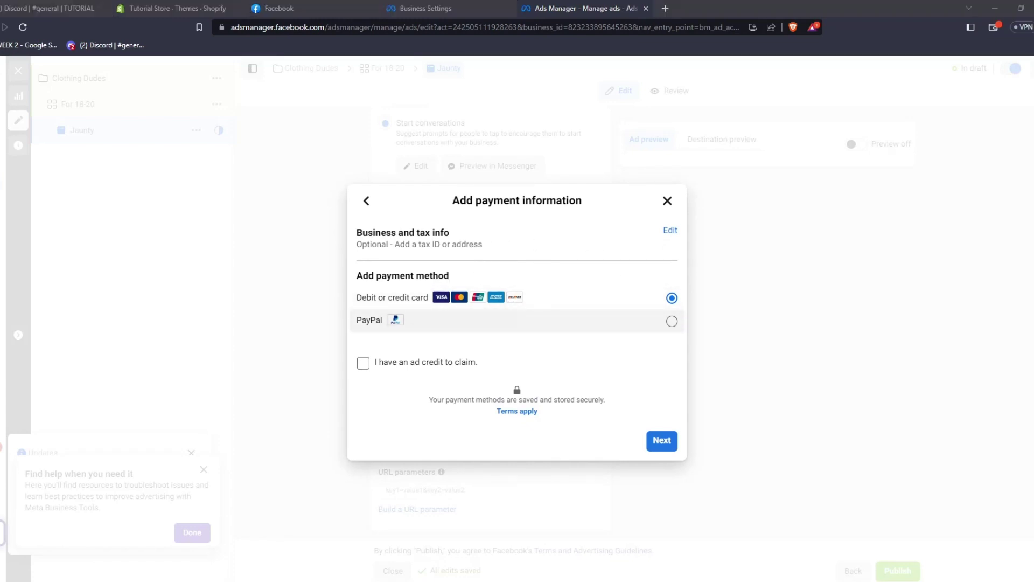
pyautogui.click(668, 444)
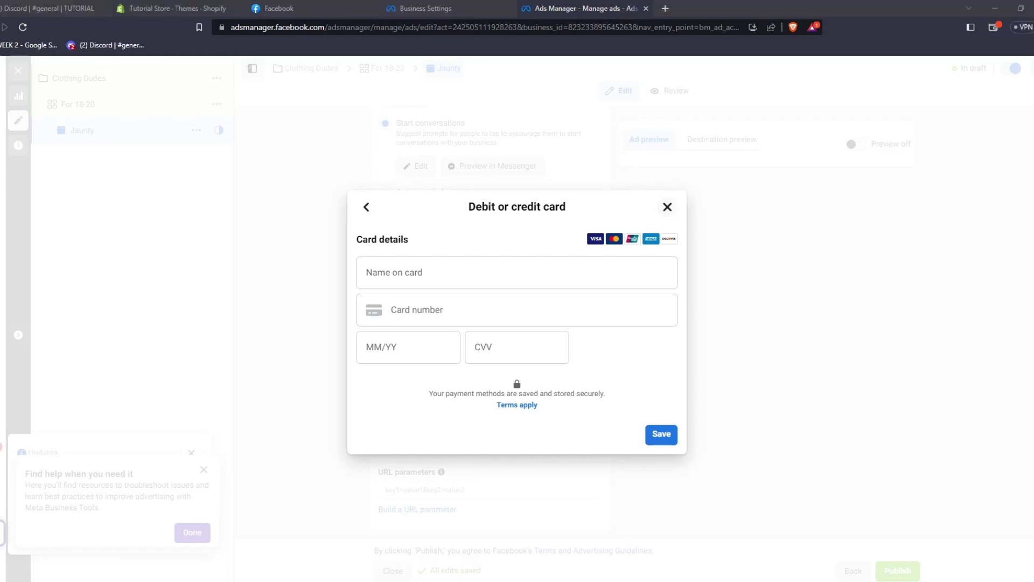
pyautogui.hotkey('alt', 'Tab')
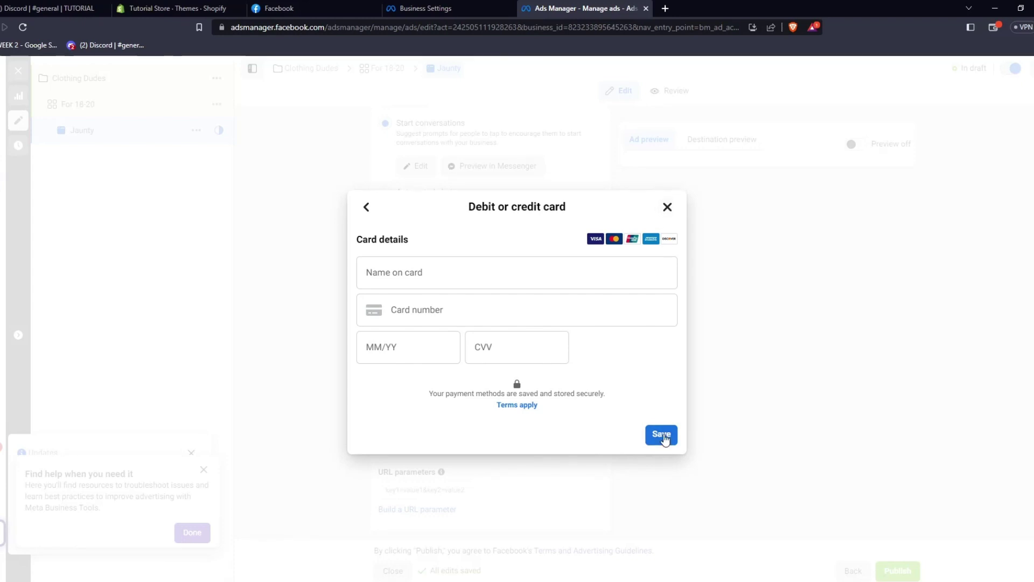
pyautogui.click(667, 208)
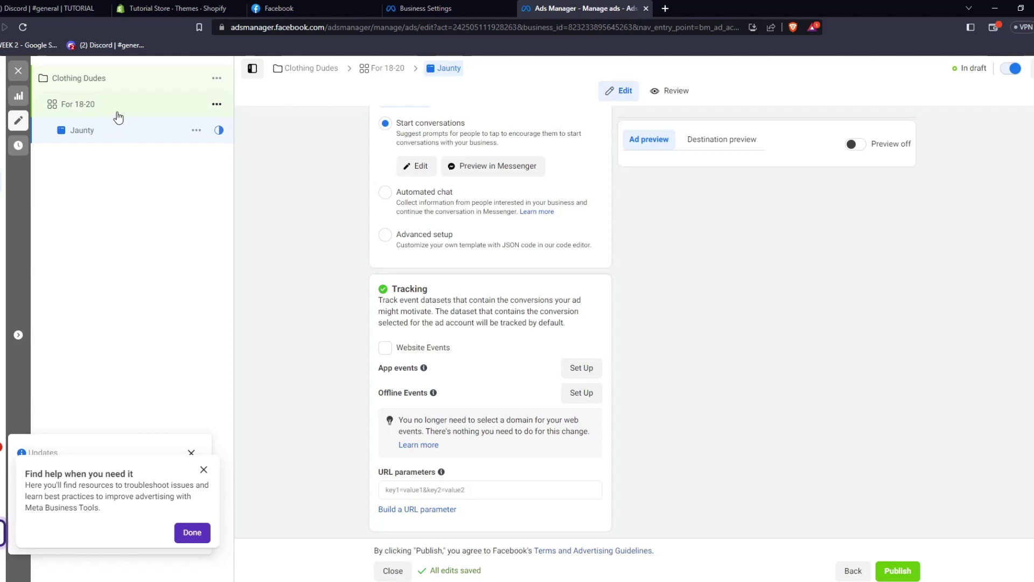
# Step: Reopen the For 18-20 ad set from the sidebar, with Messaging apps as its conversion location
pyautogui.click(136, 109)
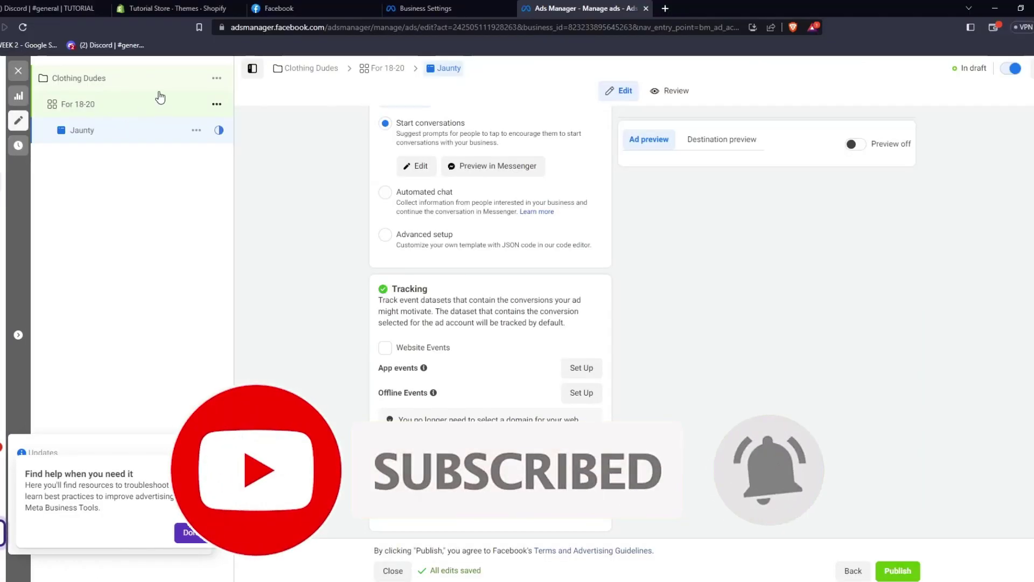
pyautogui.click(135, 106)
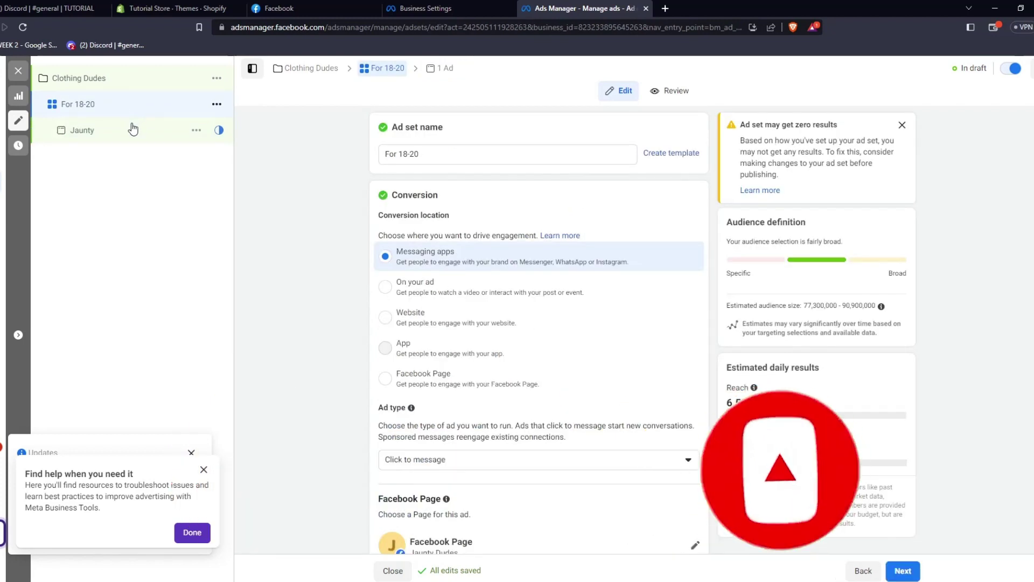